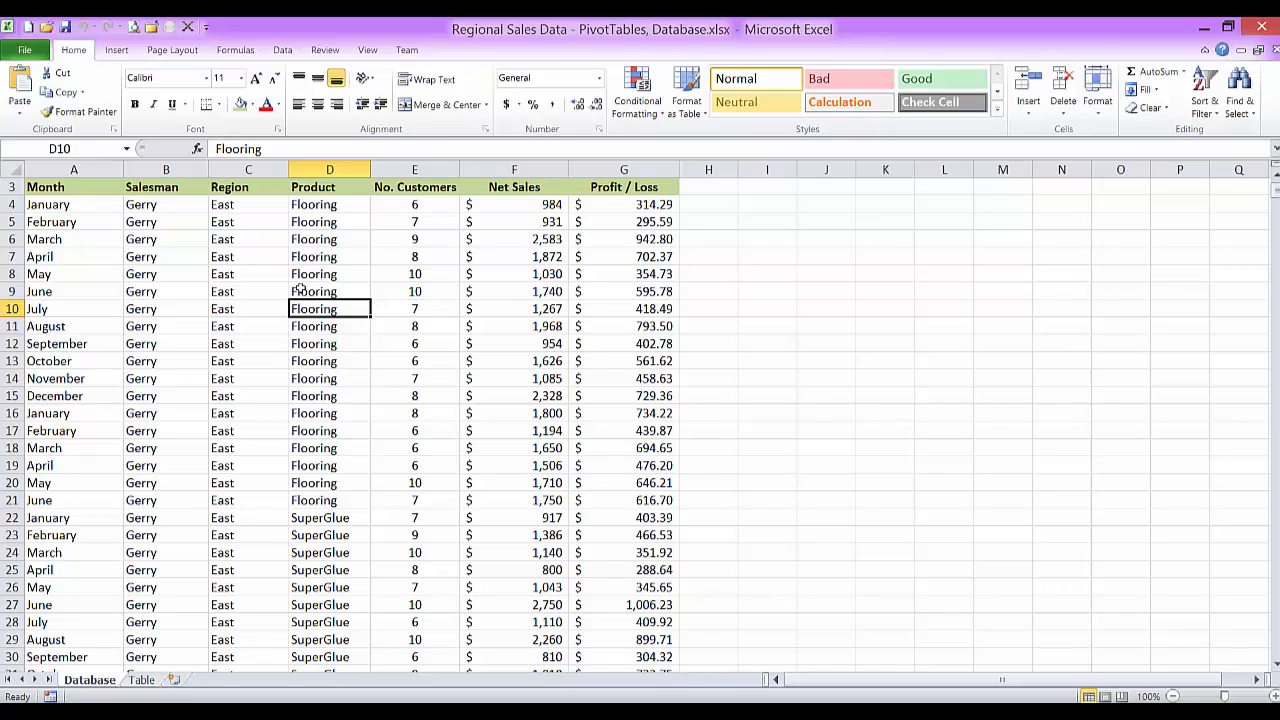
Create a PivotTable on a new worksheet from the range Database!$A$3:$G$652.
{"action": "left_click", "coordinate": [117, 52]}
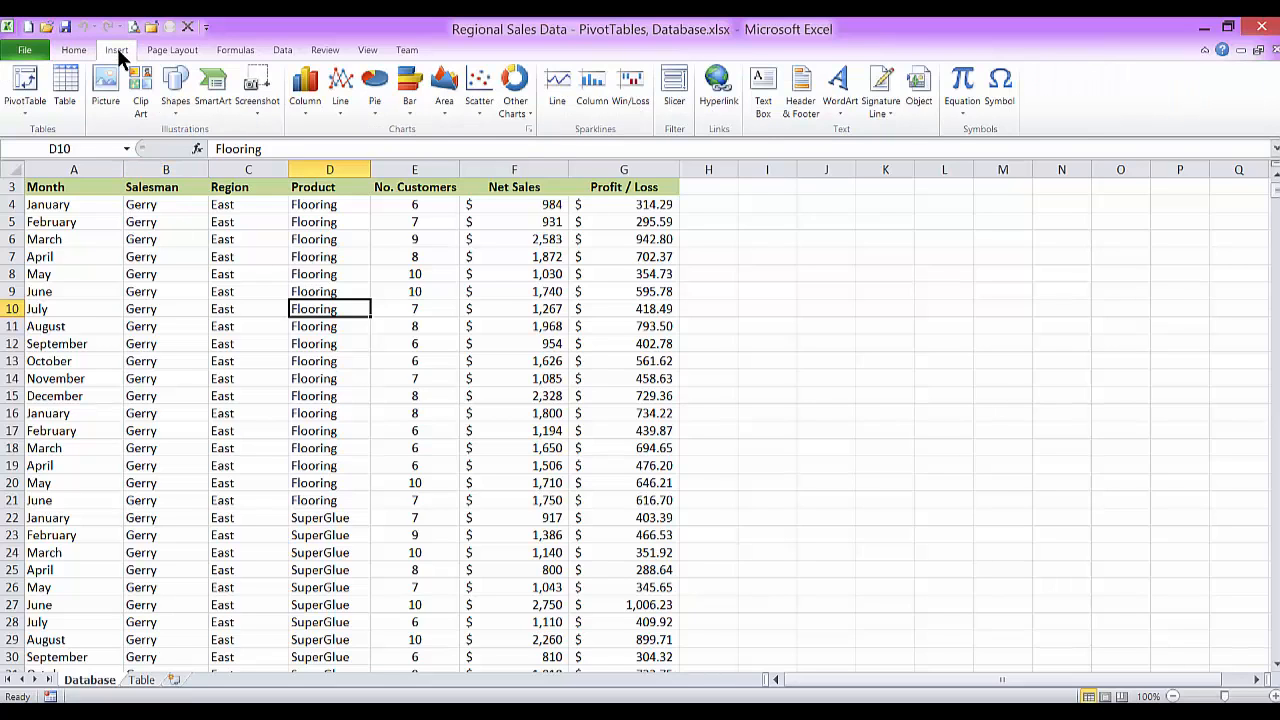
{"action": "left_click", "coordinate": [27, 85]}
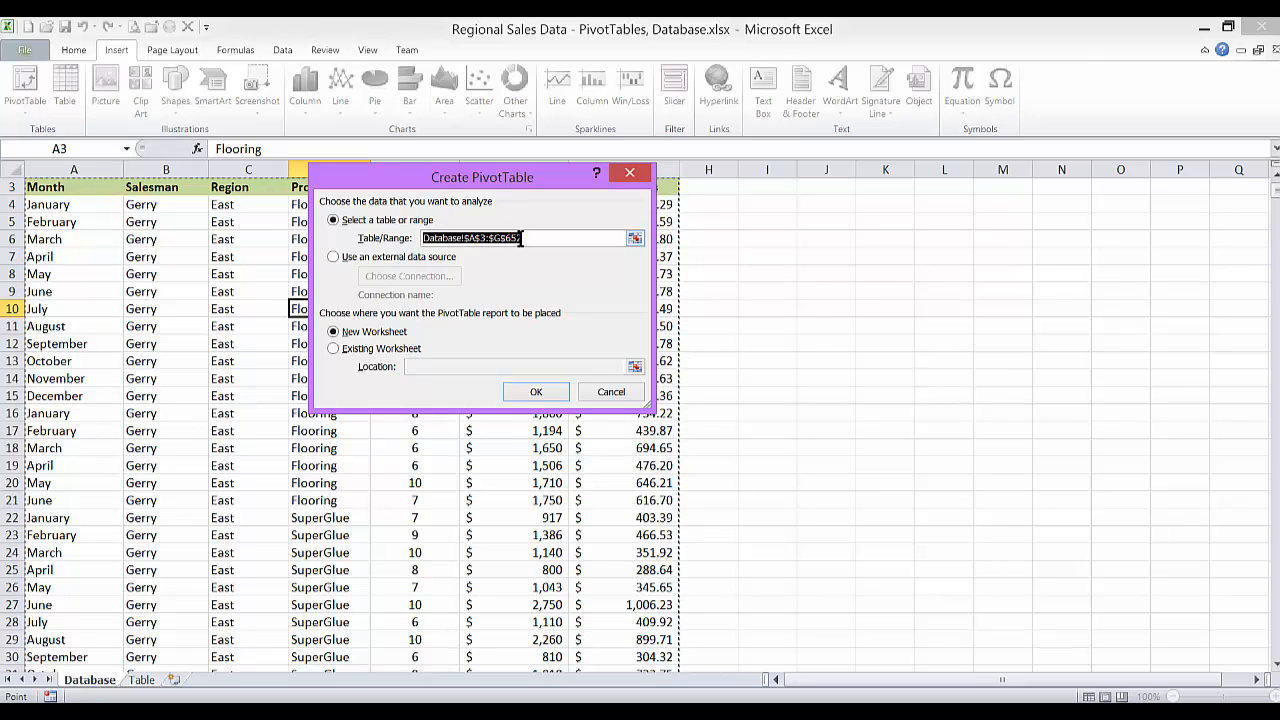
{"action": "left_click", "coordinate": [422, 238]}
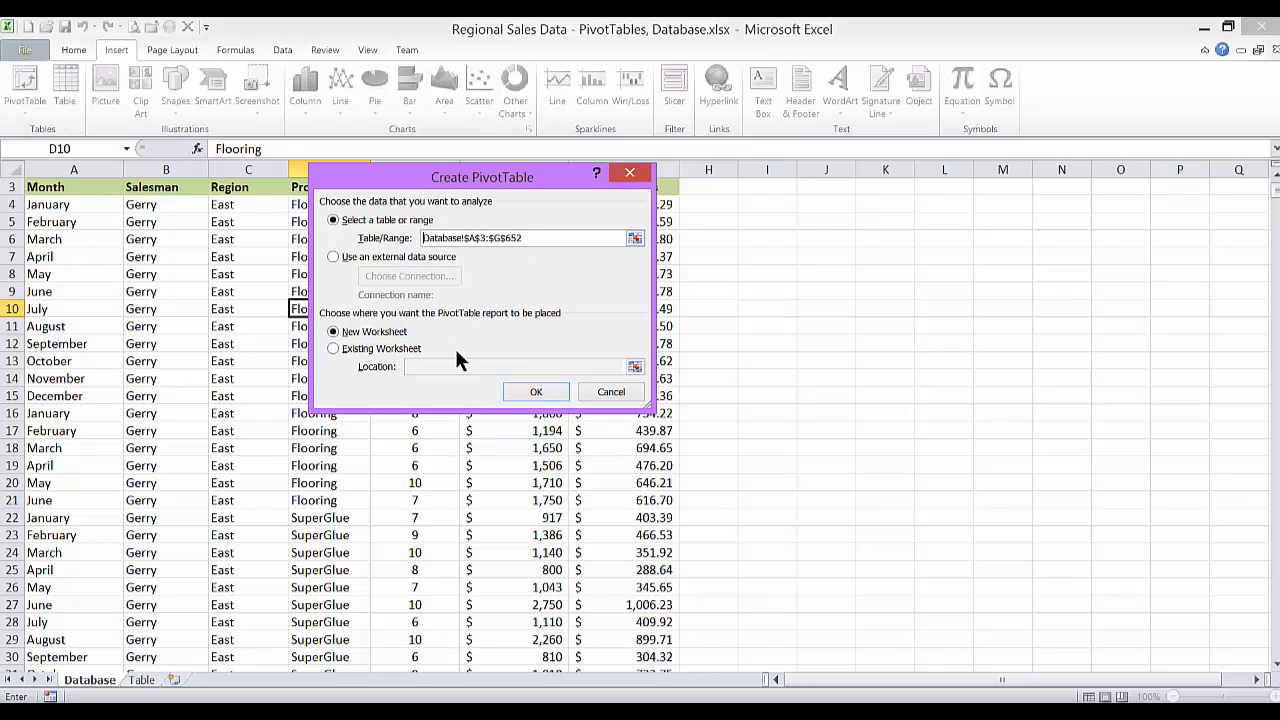
{"action": "left_click", "coordinate": [538, 391]}
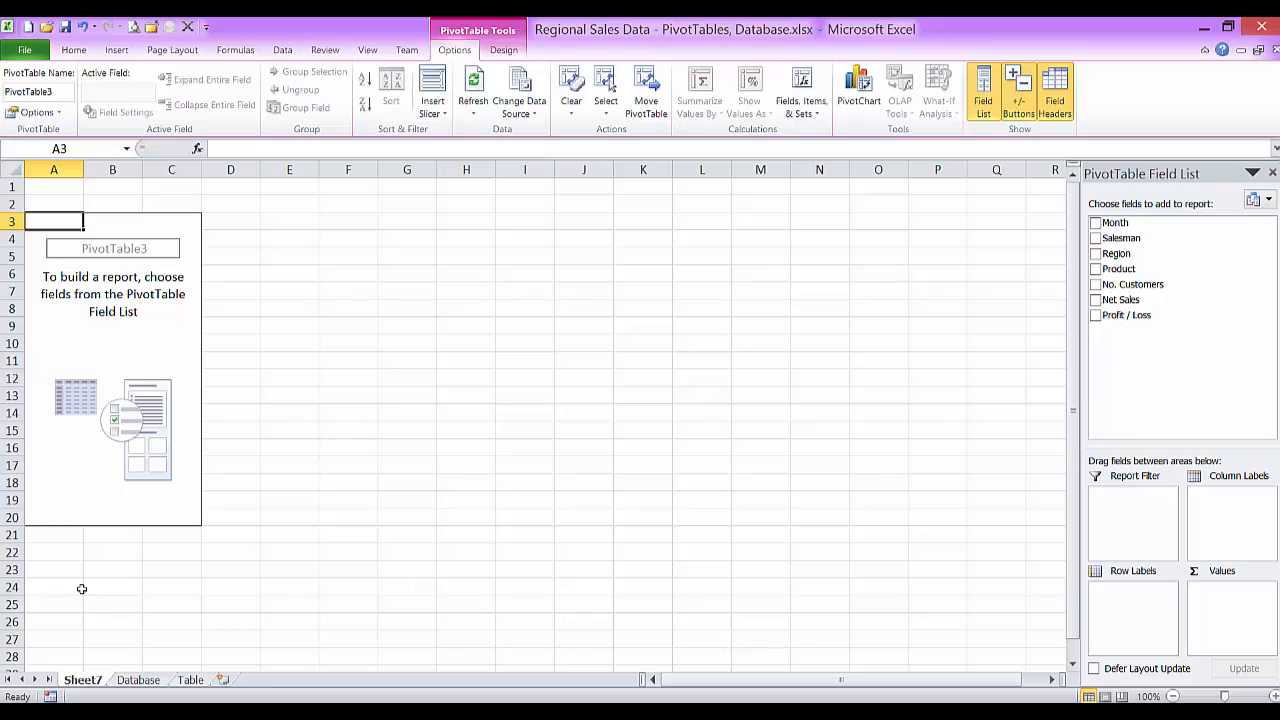
Rename the new worksheet as PivotTable.
{"action": "double_click", "coordinate": [80, 682]}
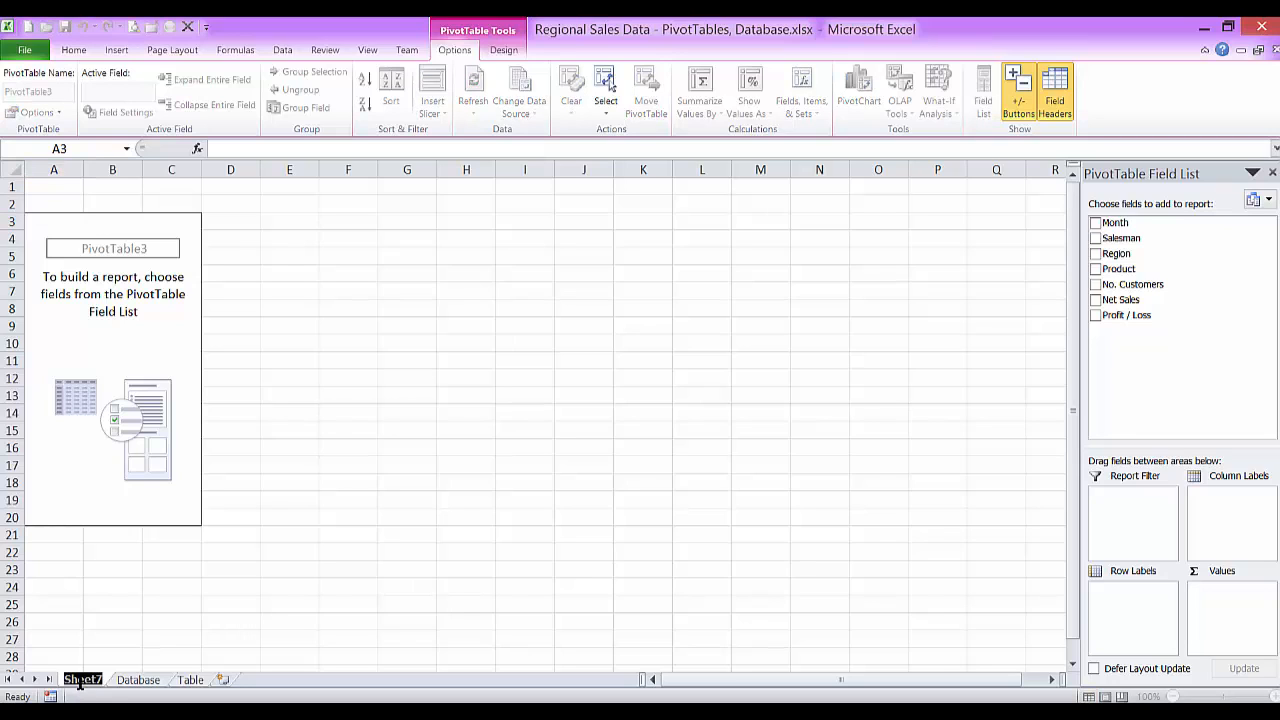
{"action": "type", "text": "Pi"}
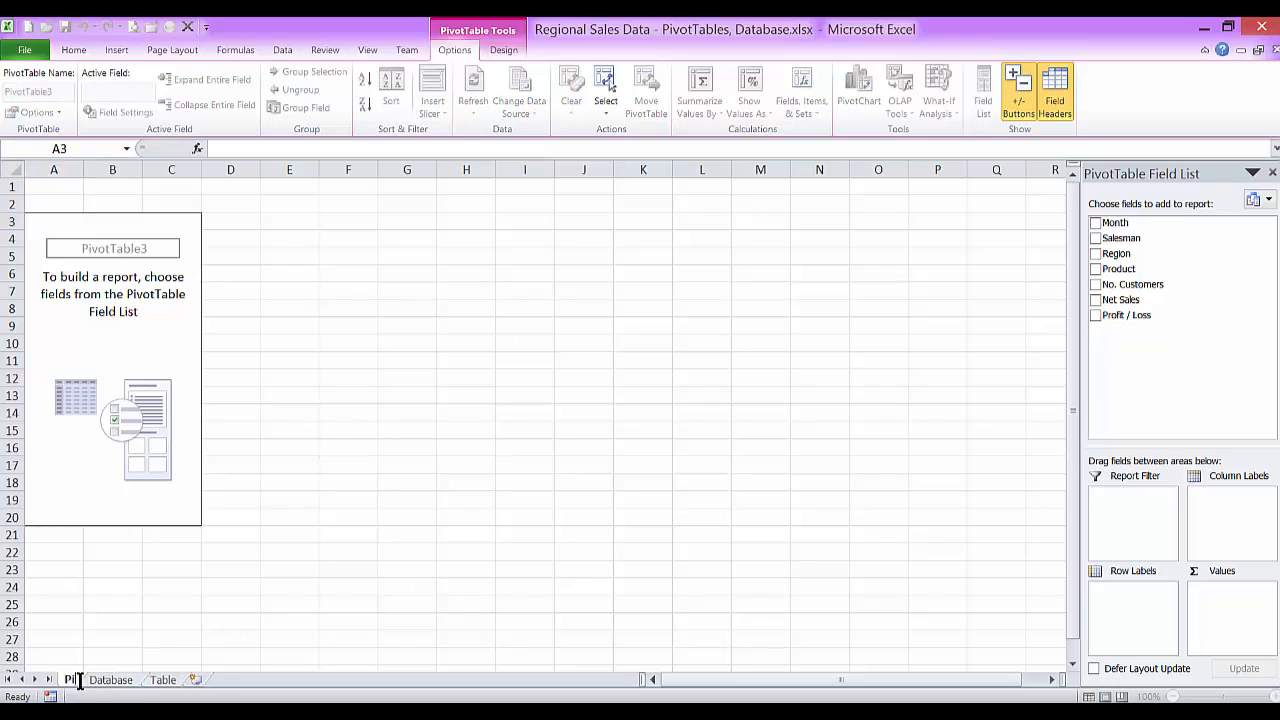
{"action": "type", "text": "votTa"}
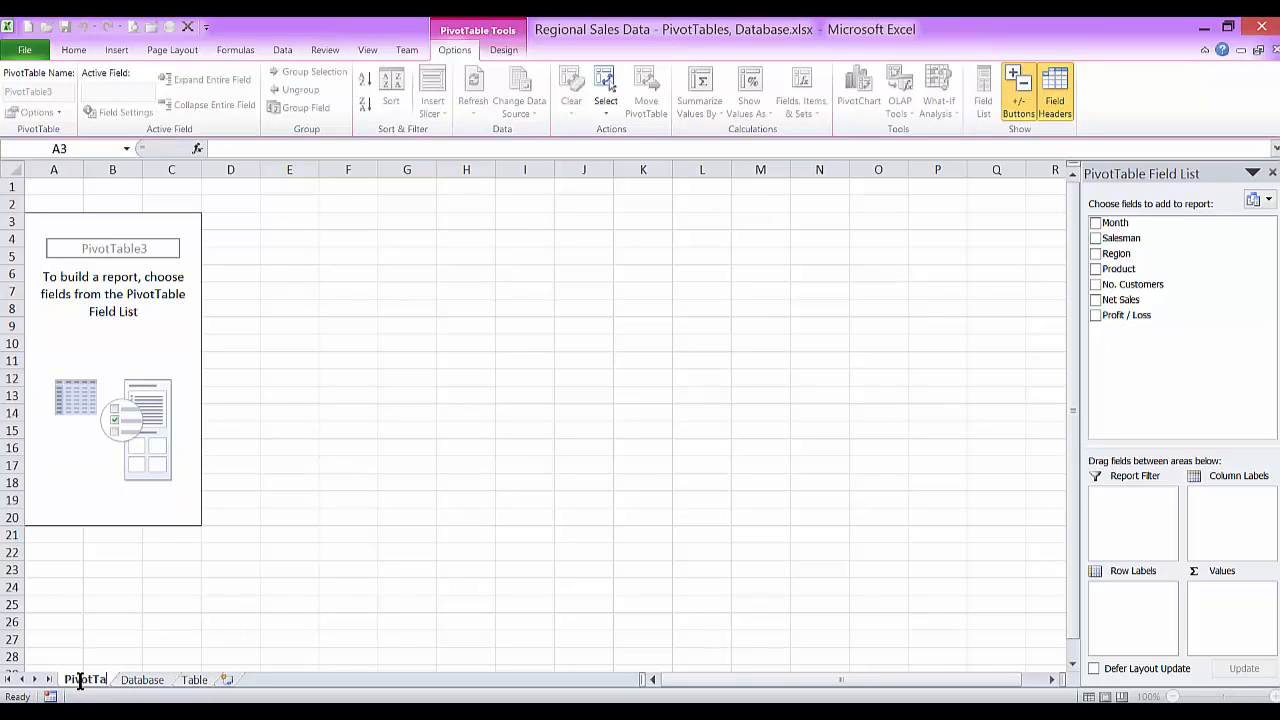
{"action": "type", "text": "ble"}
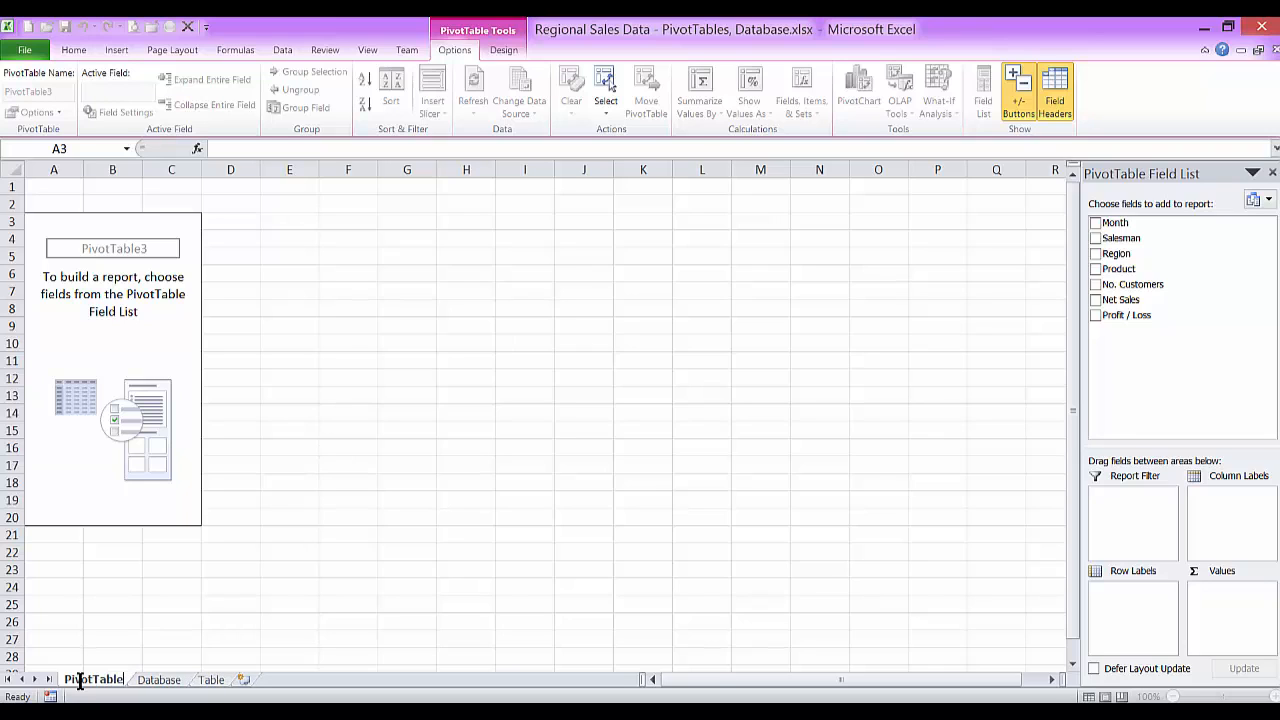
{"action": "key", "text": "Return"}
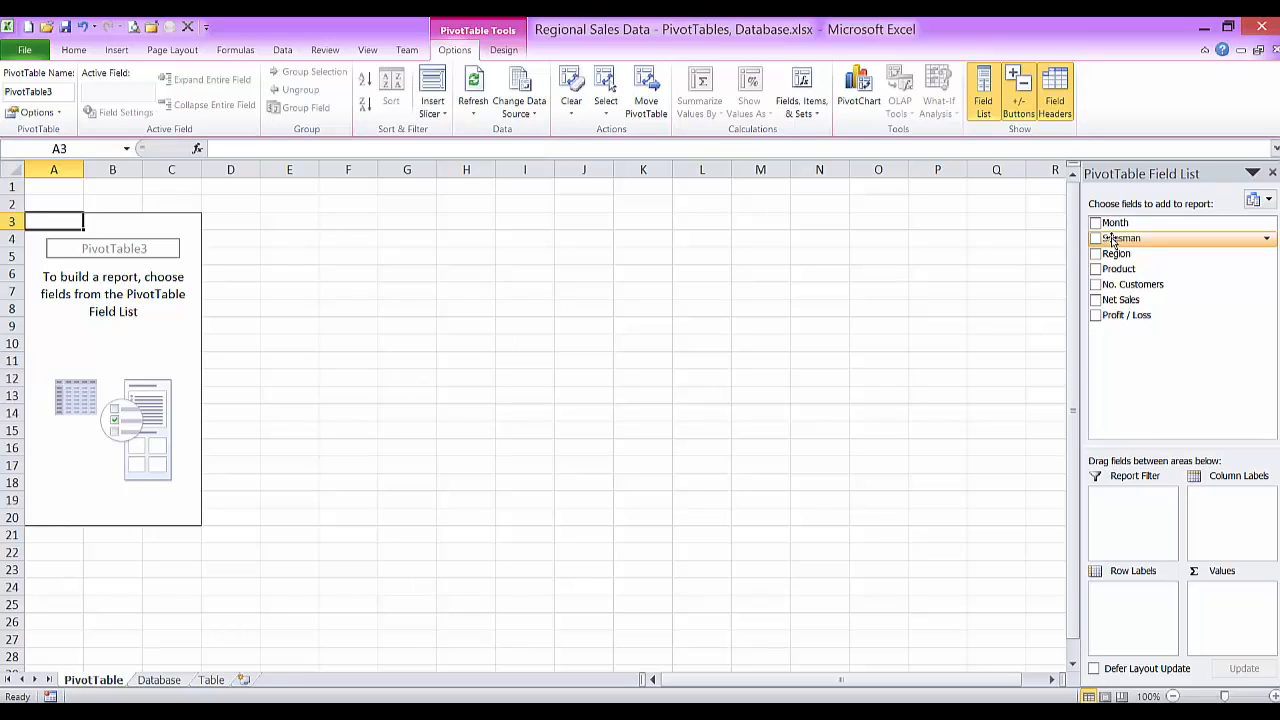
Add Salesman to the row labels and Net Sales to the values to sum sales per salesman.
{"action": "left_click_drag", "start_coordinate": [1113, 240], "coordinate": [1110, 600]}
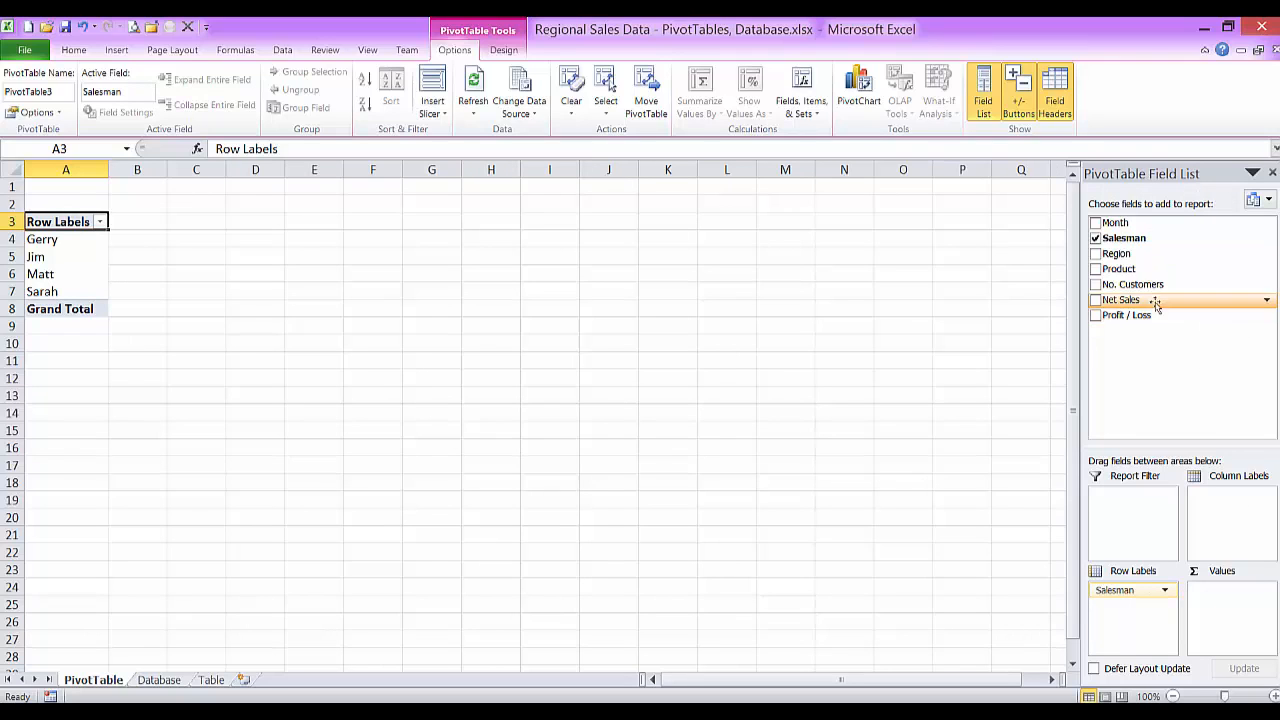
{"action": "left_click_drag", "start_coordinate": [1150, 299], "coordinate": [1230, 614]}
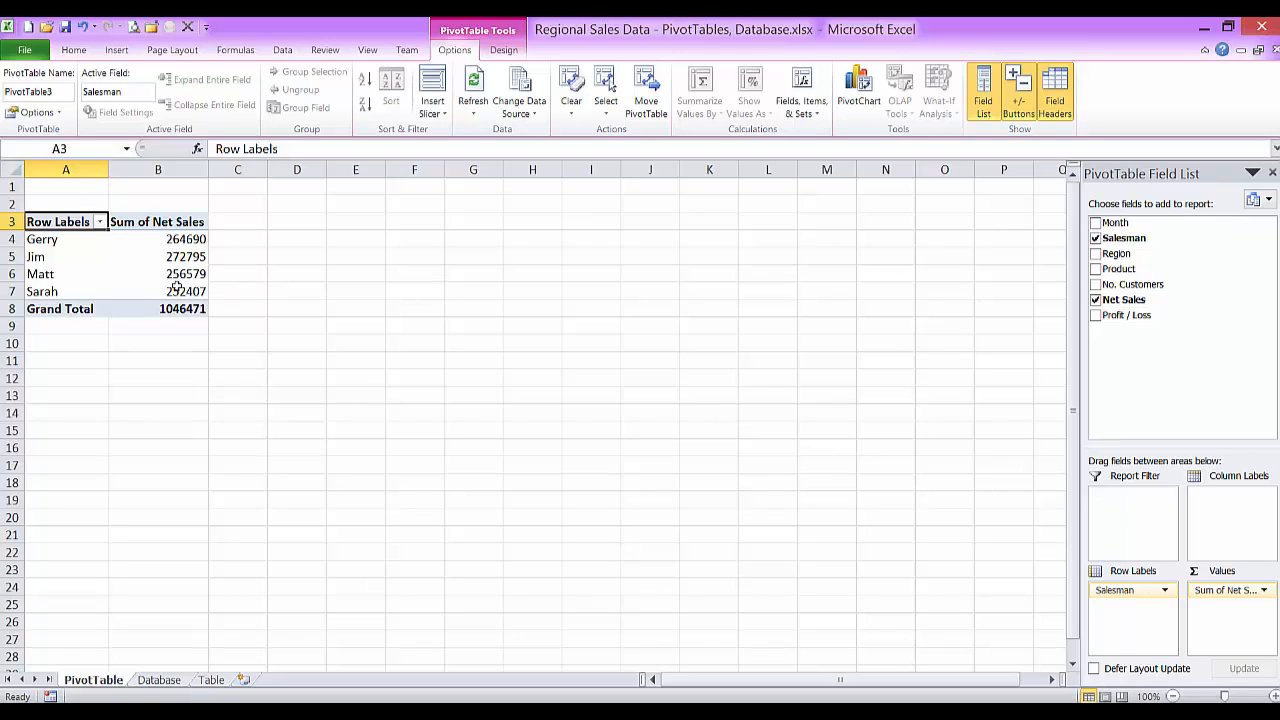
{"action": "mouse_move", "coordinate": [176, 288]}
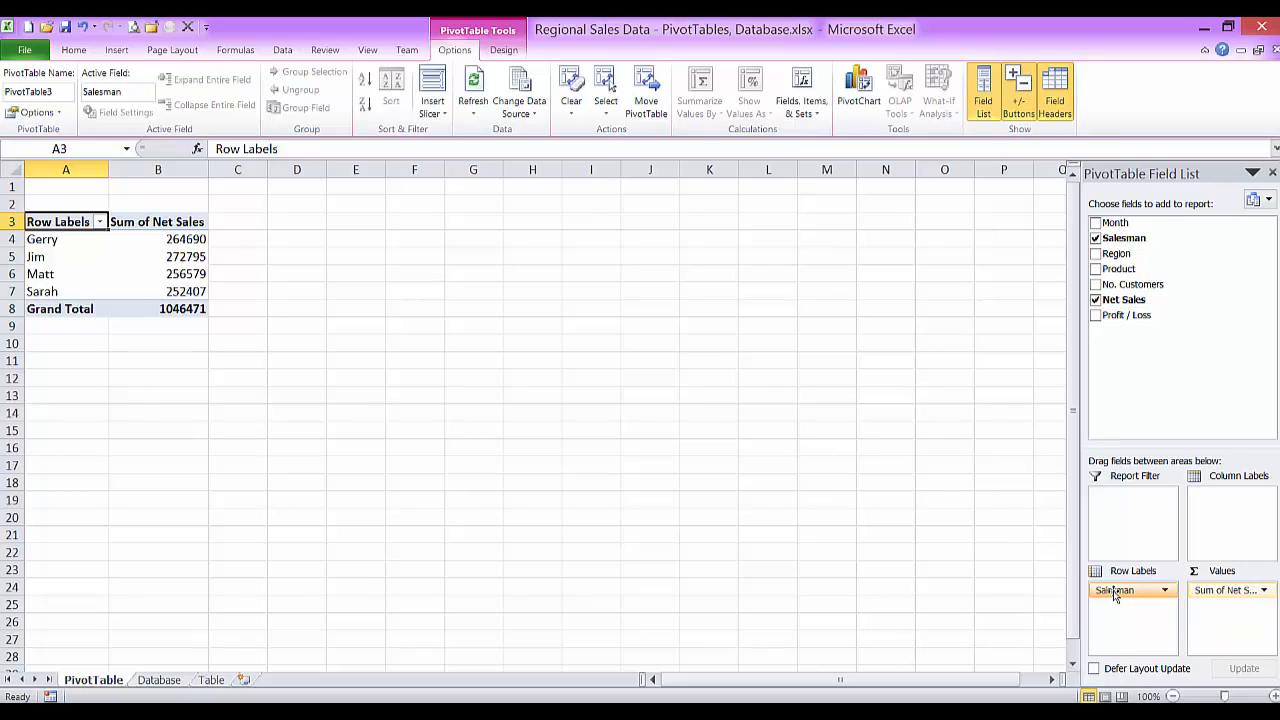
Try Salesman in the column labels and move it back to the row labels.
{"action": "left_click_drag", "start_coordinate": [1115, 593], "coordinate": [1222, 500]}
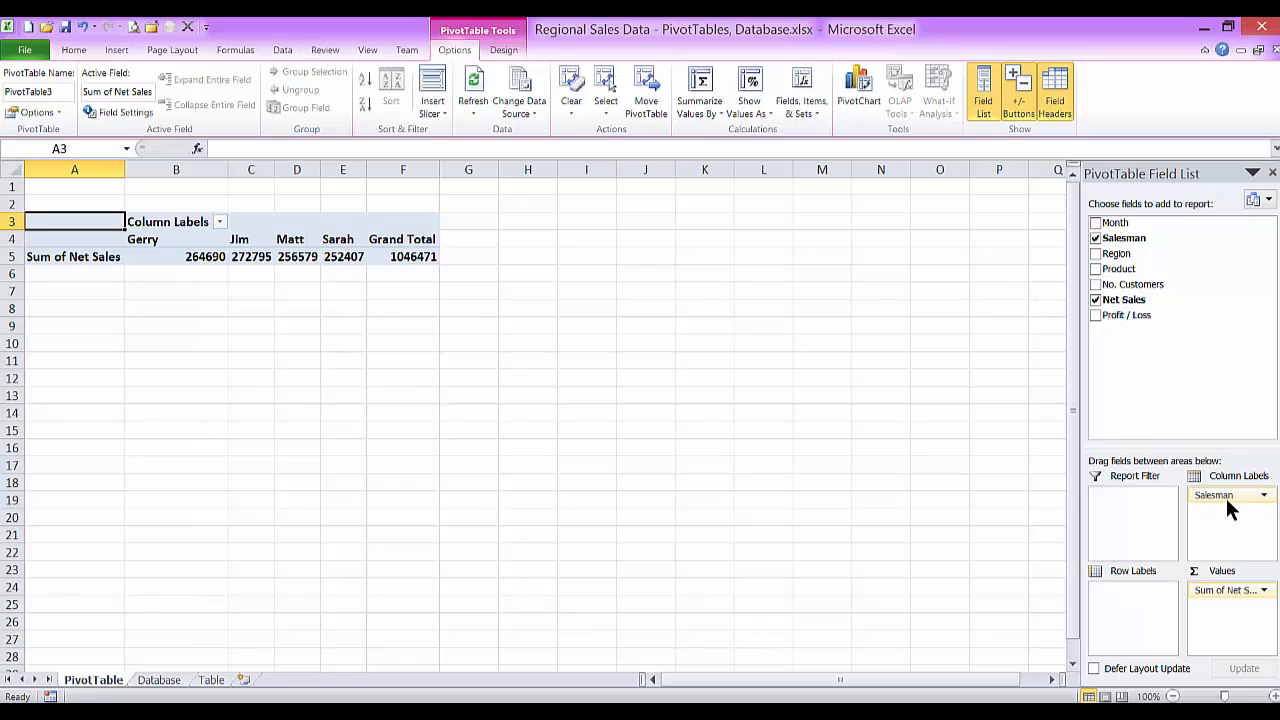
{"action": "left_click_drag", "start_coordinate": [1222, 498], "coordinate": [1126, 602]}
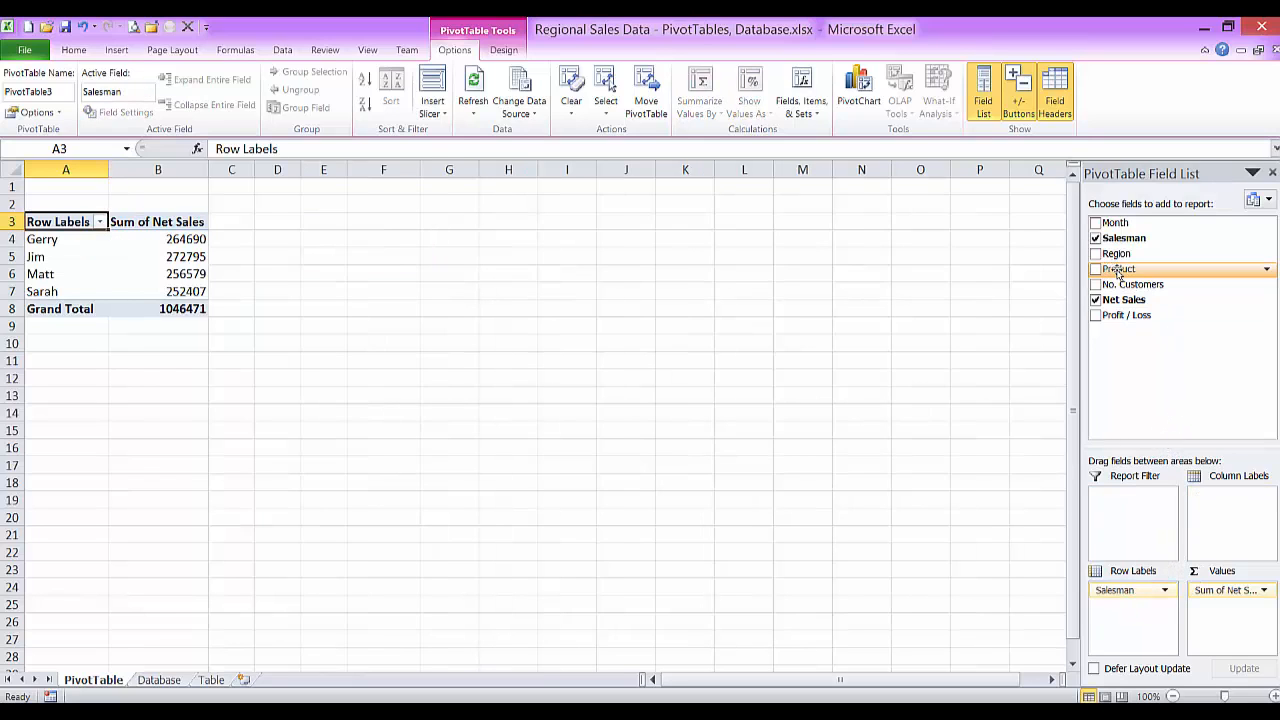
Break net sales down by Product in the column labels, and remove Product from the report again.
{"action": "left_click_drag", "start_coordinate": [1118, 273], "coordinate": [1222, 503]}
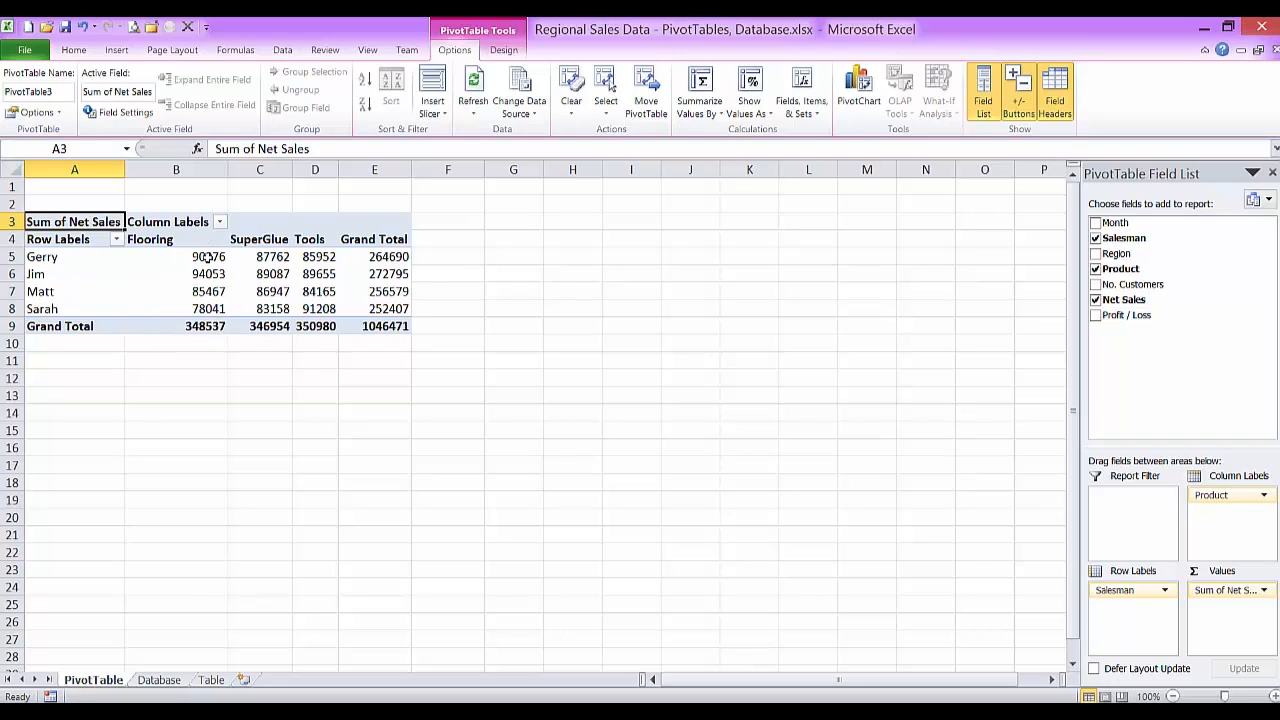
{"action": "mouse_move", "coordinate": [195, 257]}
{"action": "mouse_move", "coordinate": [390, 258]}
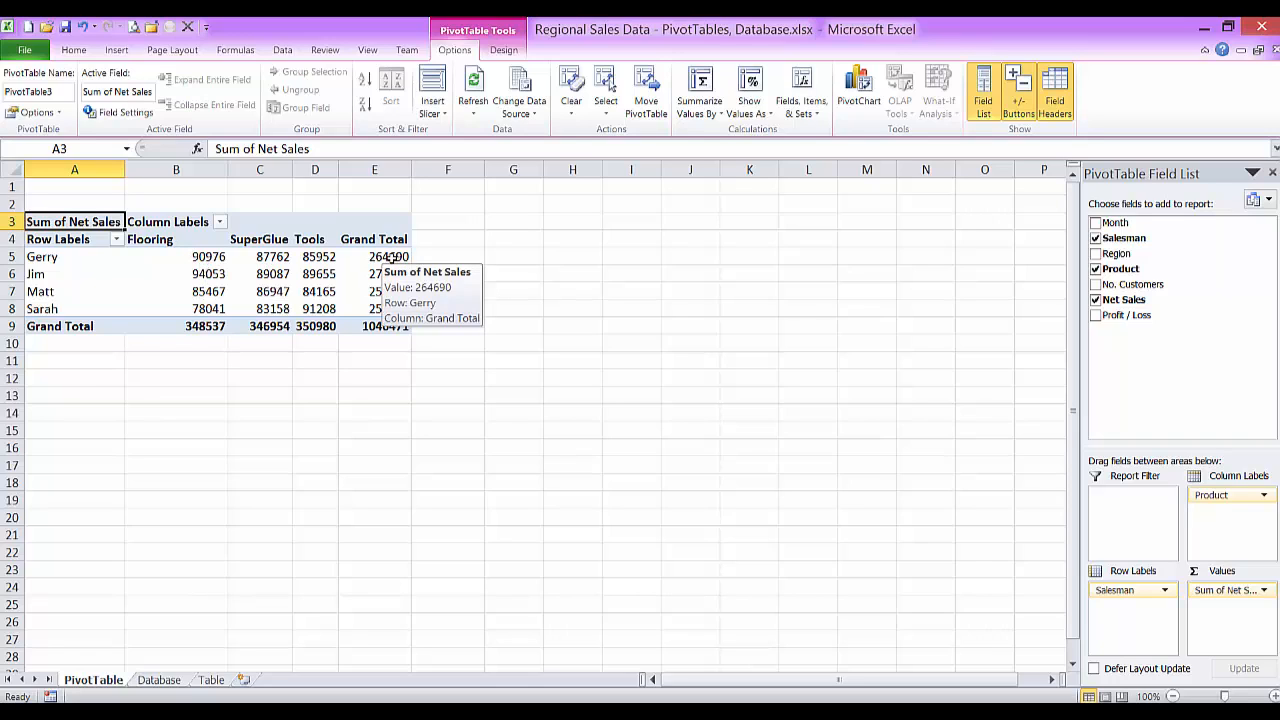
{"action": "mouse_move", "coordinate": [178, 324]}
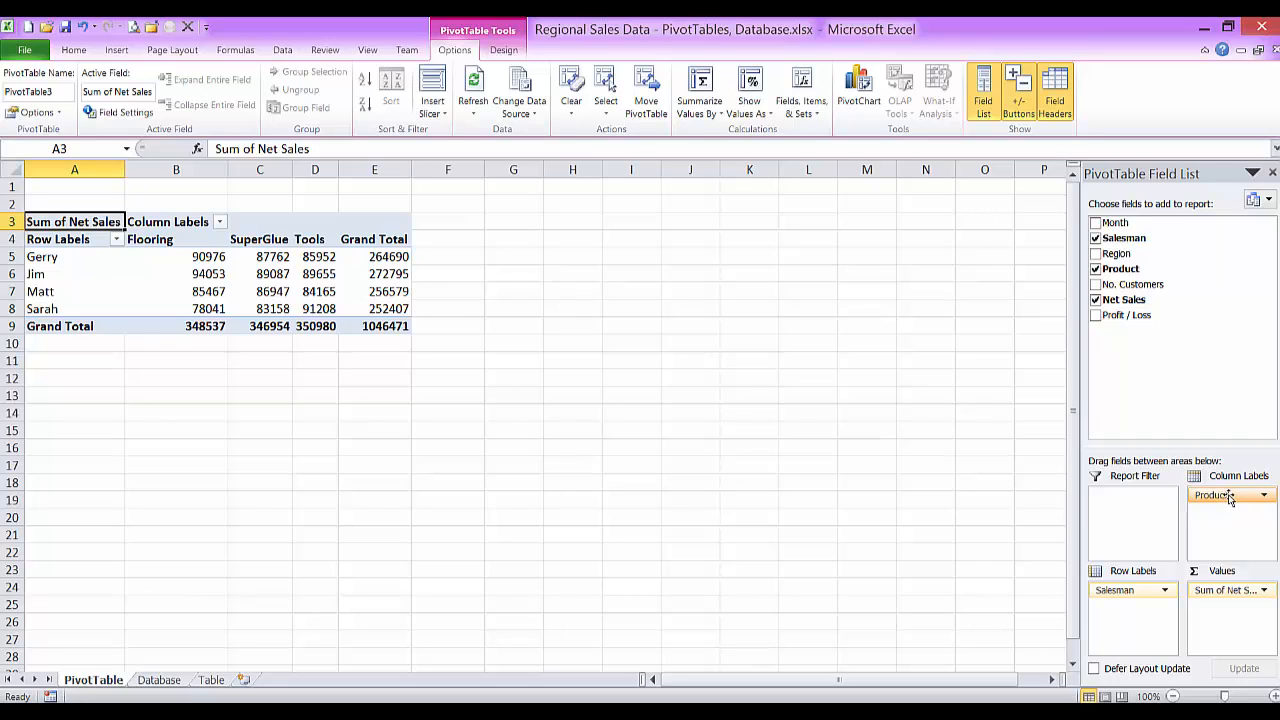
{"action": "left_click_drag", "start_coordinate": [1230, 498], "coordinate": [880, 485]}
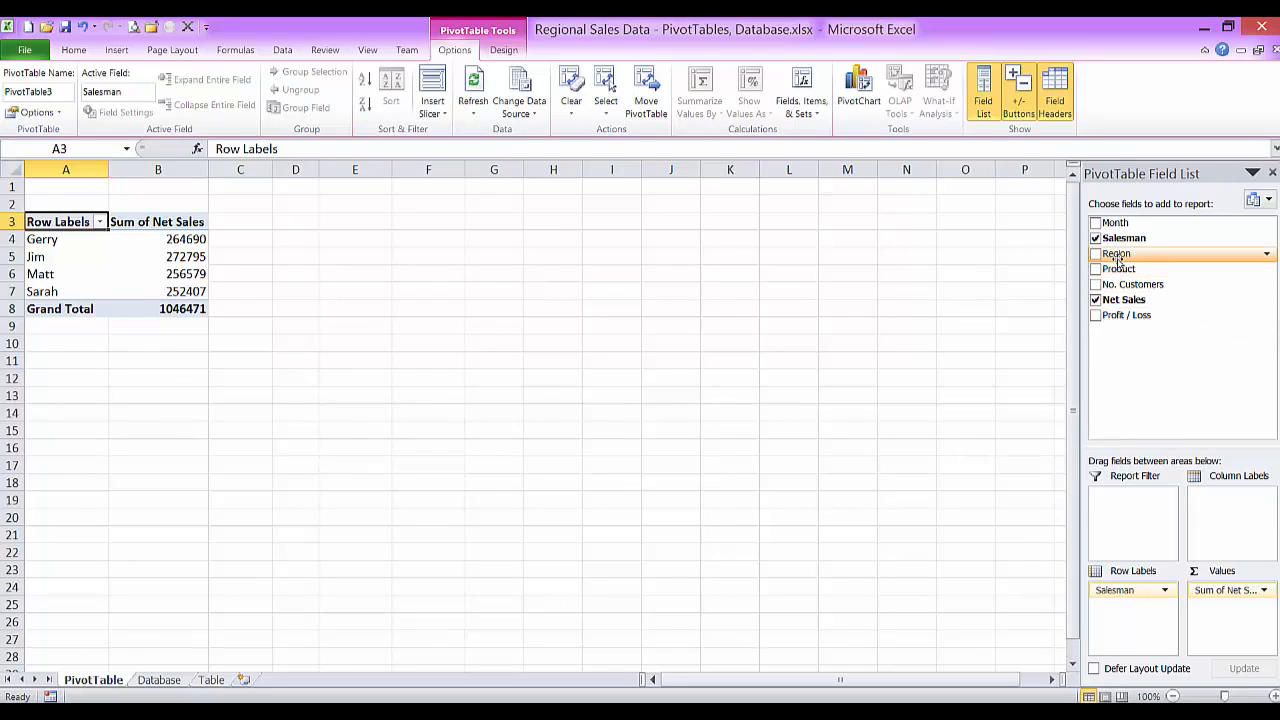
Add Region to the column labels and Product as the report filter.
{"action": "left_click_drag", "start_coordinate": [1117, 258], "coordinate": [1222, 506]}
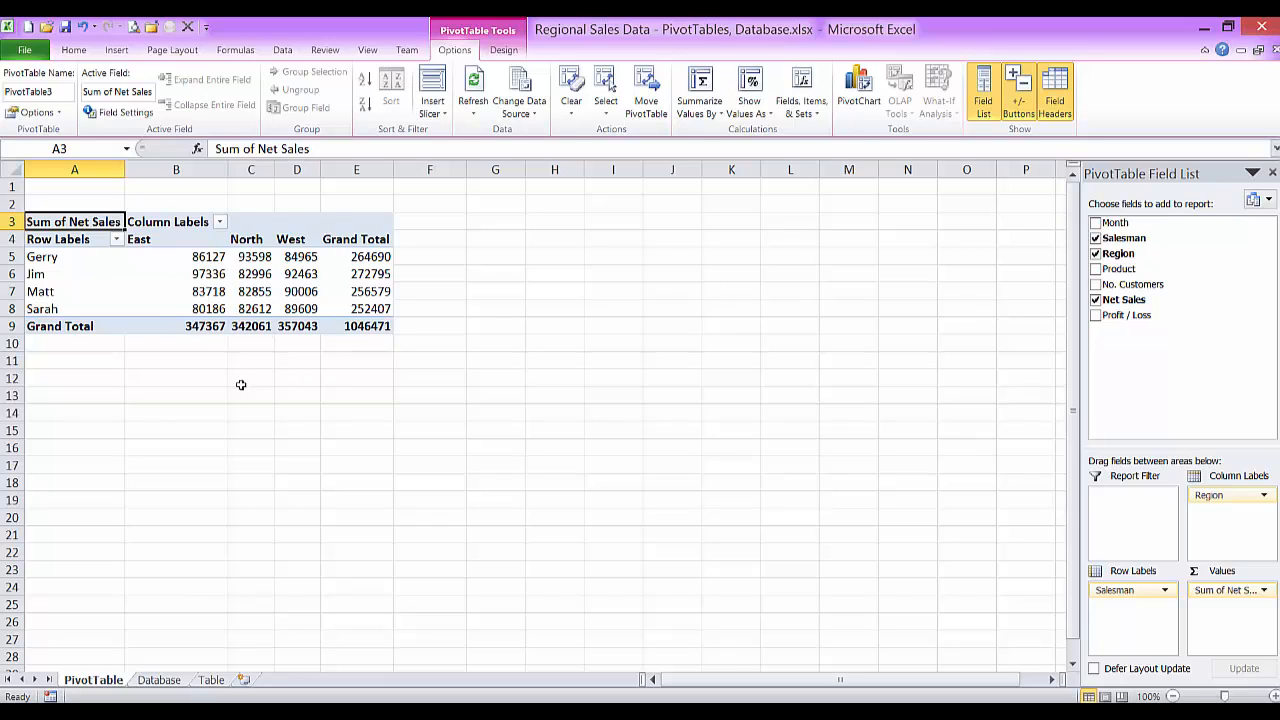
{"action": "mouse_move", "coordinate": [229, 291]}
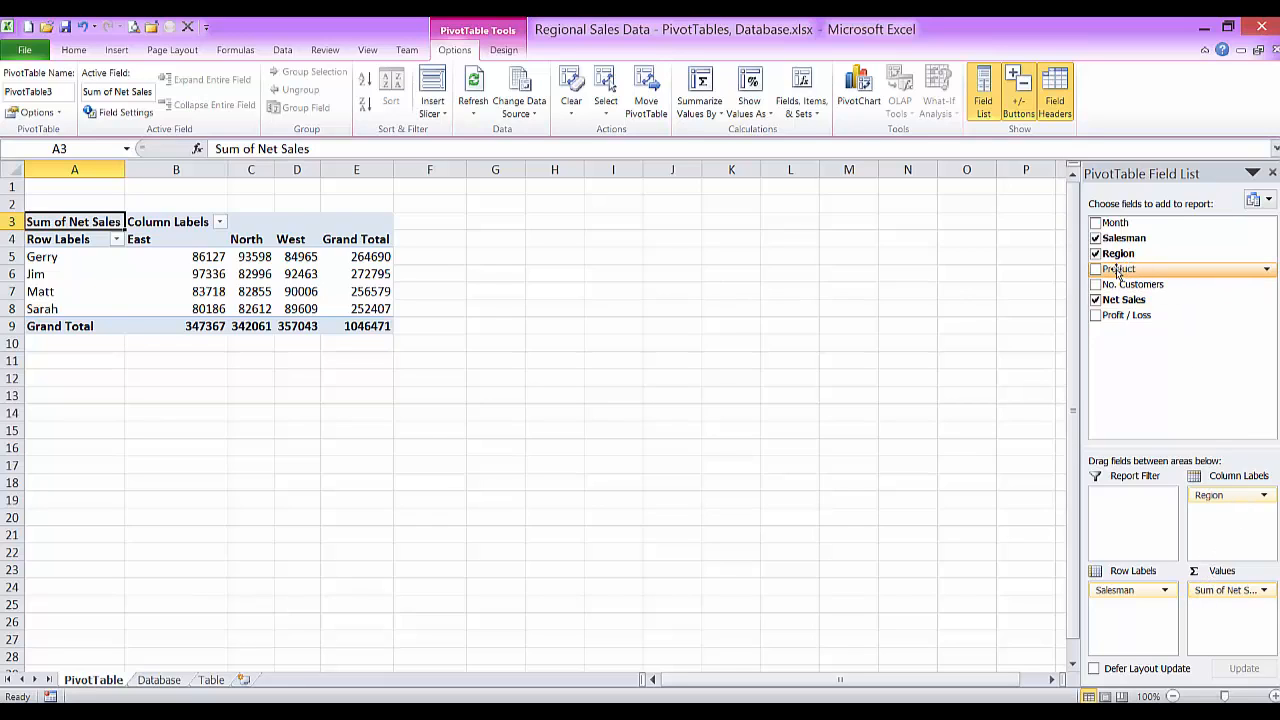
{"action": "left_click_drag", "start_coordinate": [1117, 273], "coordinate": [1118, 505]}
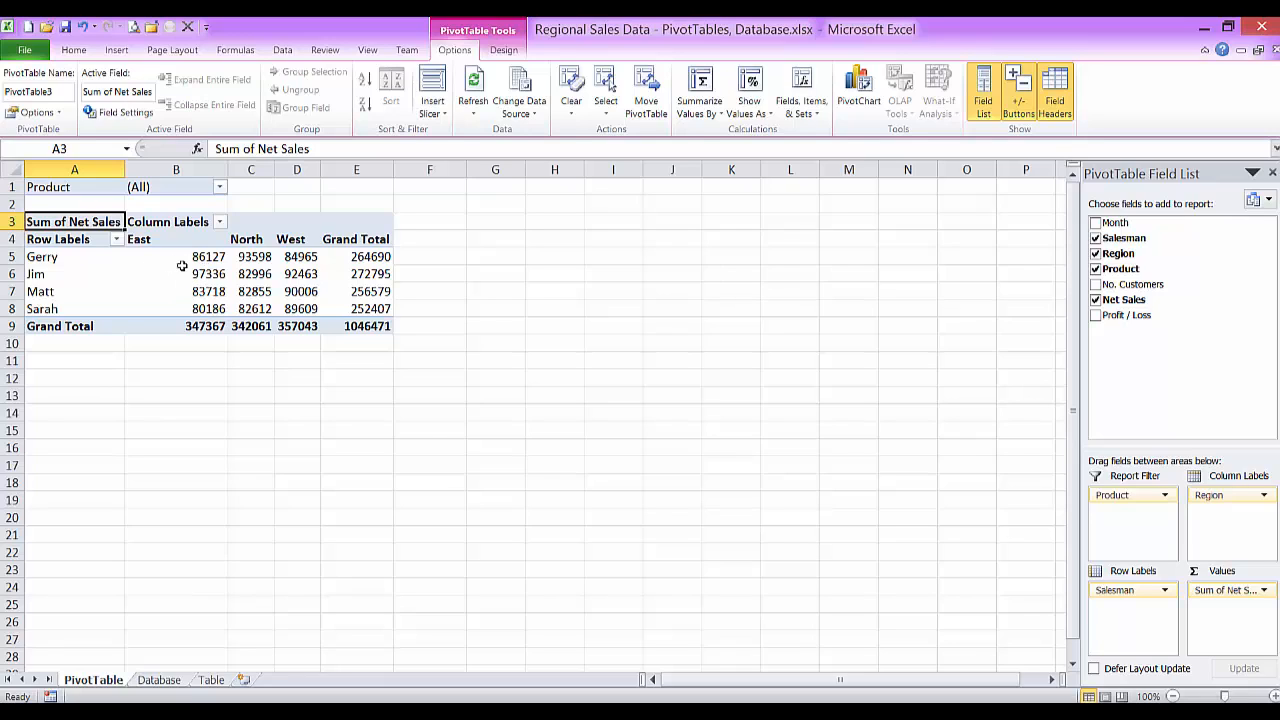
Filter the report by Product to show only Flooring.
{"action": "mouse_move", "coordinate": [274, 287]}
{"action": "left_click", "coordinate": [220, 190]}
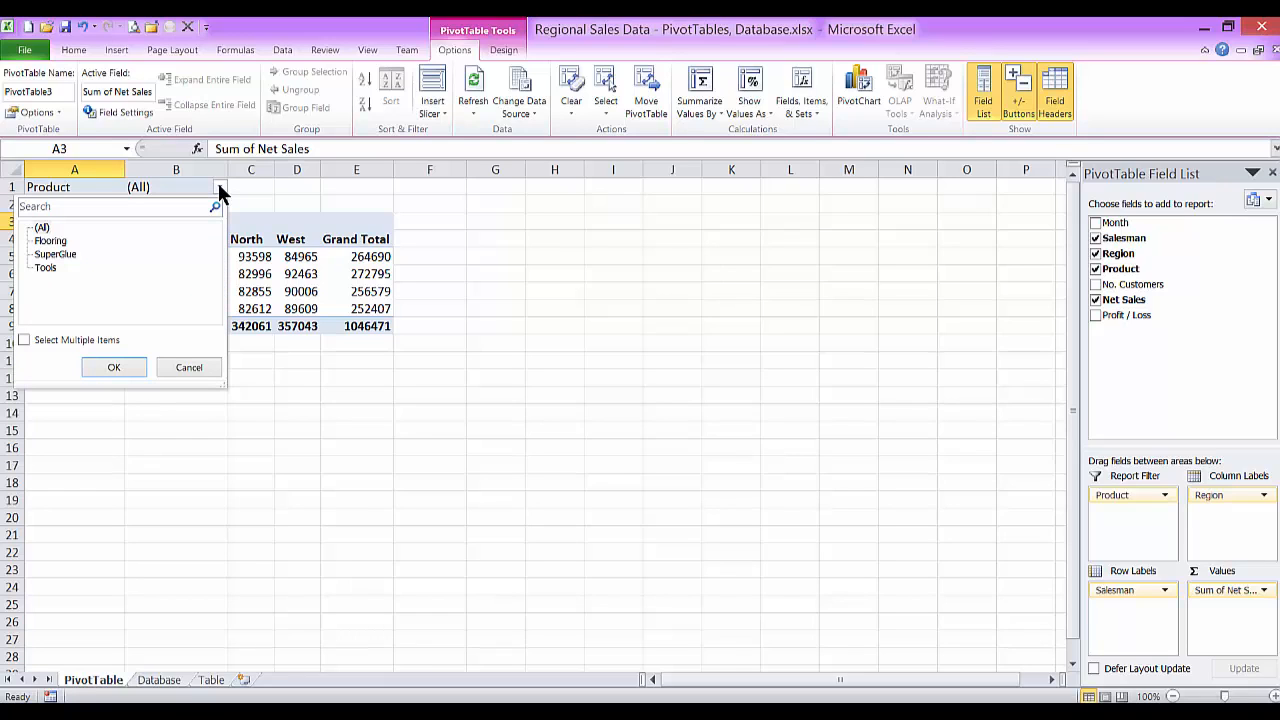
{"action": "left_click", "coordinate": [48, 242]}
{"action": "left_click", "coordinate": [114, 366]}
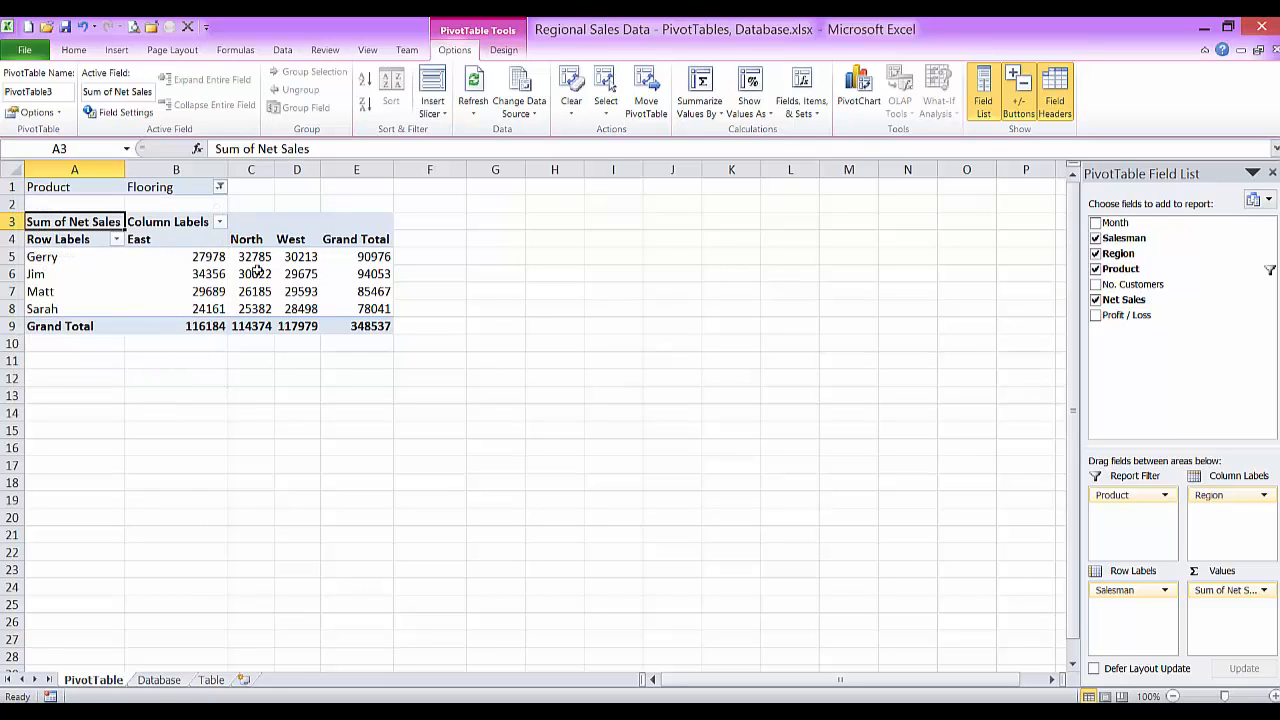
Allow multiple items in the Product filter and show both Flooring and Tools.
{"action": "left_click", "coordinate": [219, 188]}
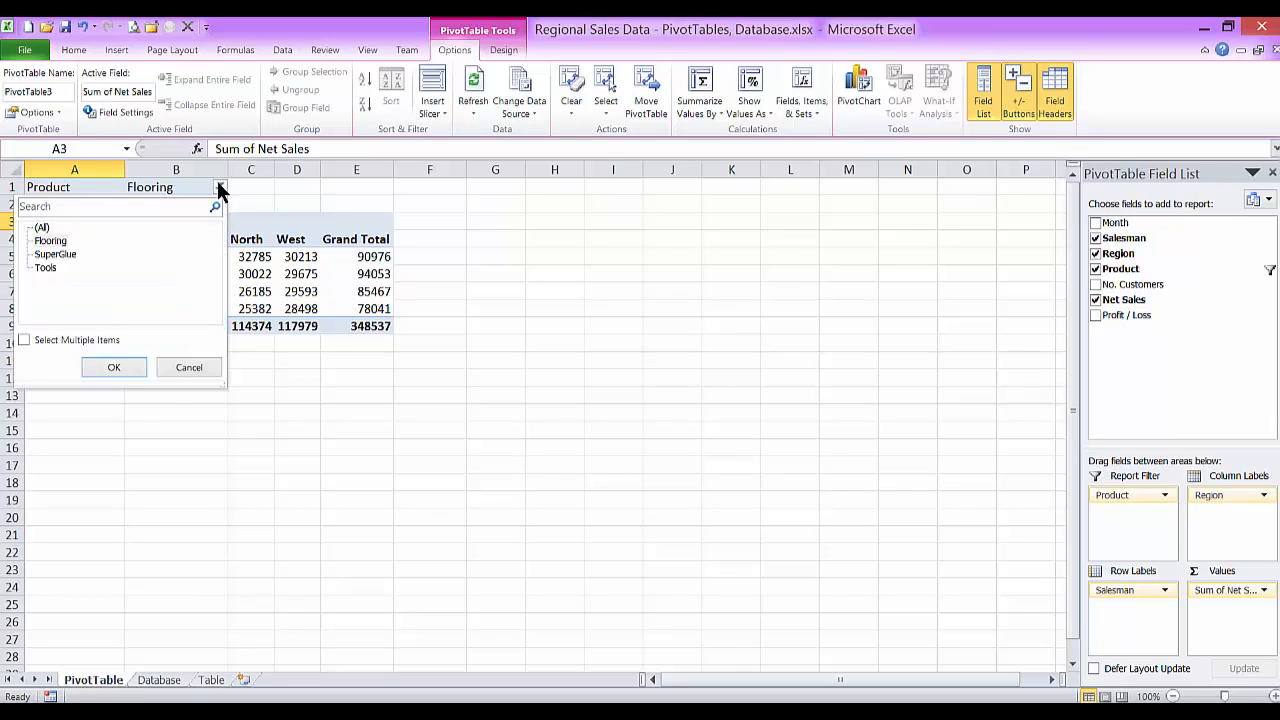
{"action": "left_click", "coordinate": [24, 341]}
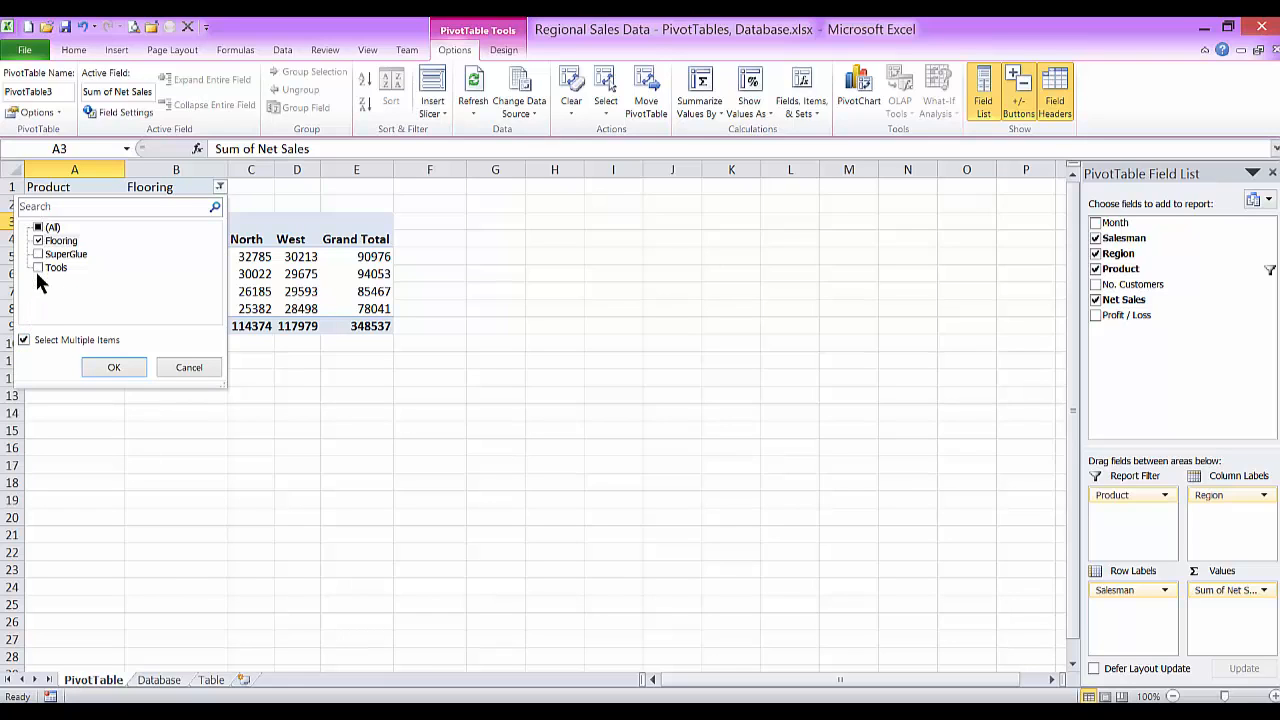
{"action": "left_click", "coordinate": [104, 364]}
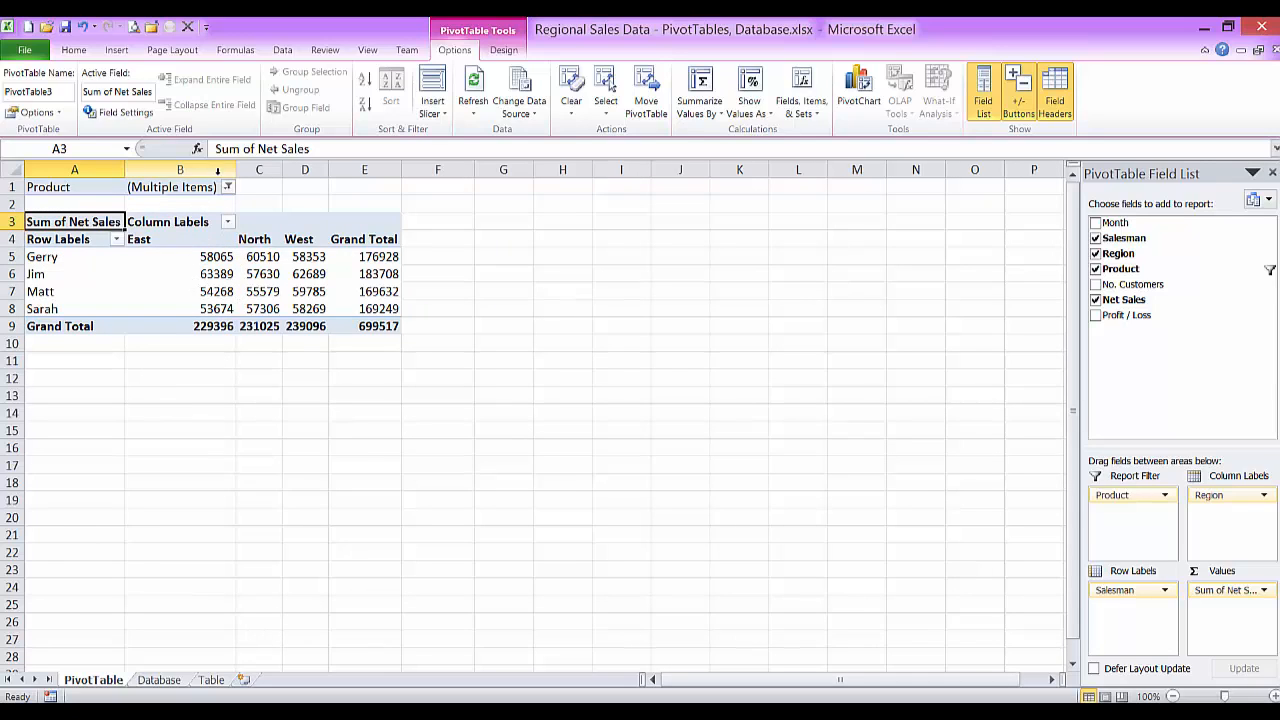
Reset the Product report filter to include all products.
{"action": "left_click", "coordinate": [228, 188]}
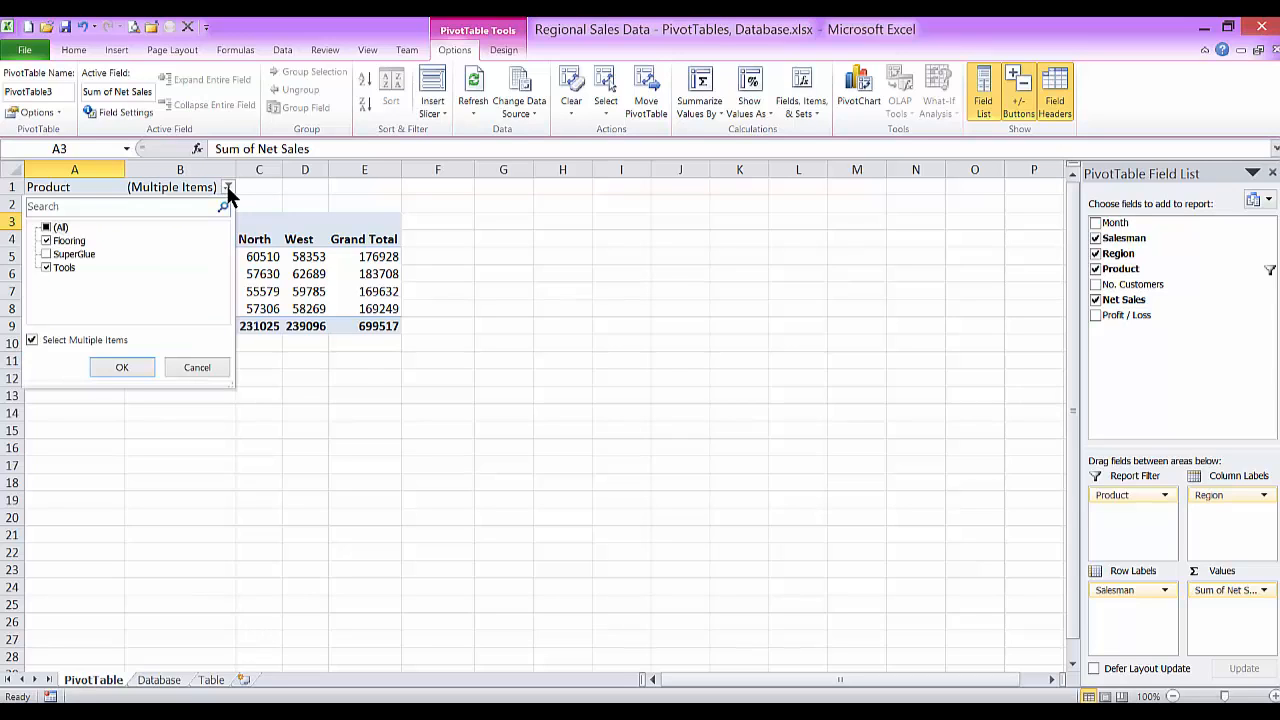
{"action": "left_click", "coordinate": [46, 229]}
{"action": "left_click", "coordinate": [121, 367]}
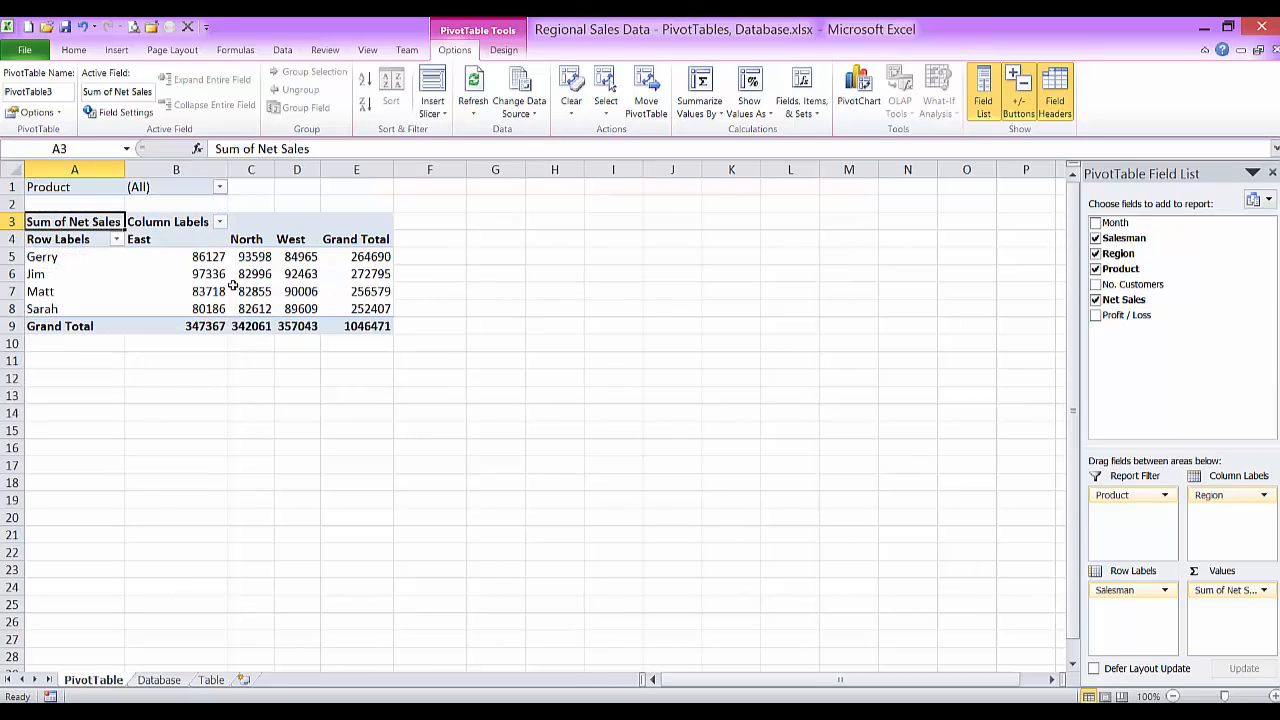
Remove Salesman from the row labels and move Product from the report filter into the row labels.
{"action": "mouse_move", "coordinate": [232, 286]}
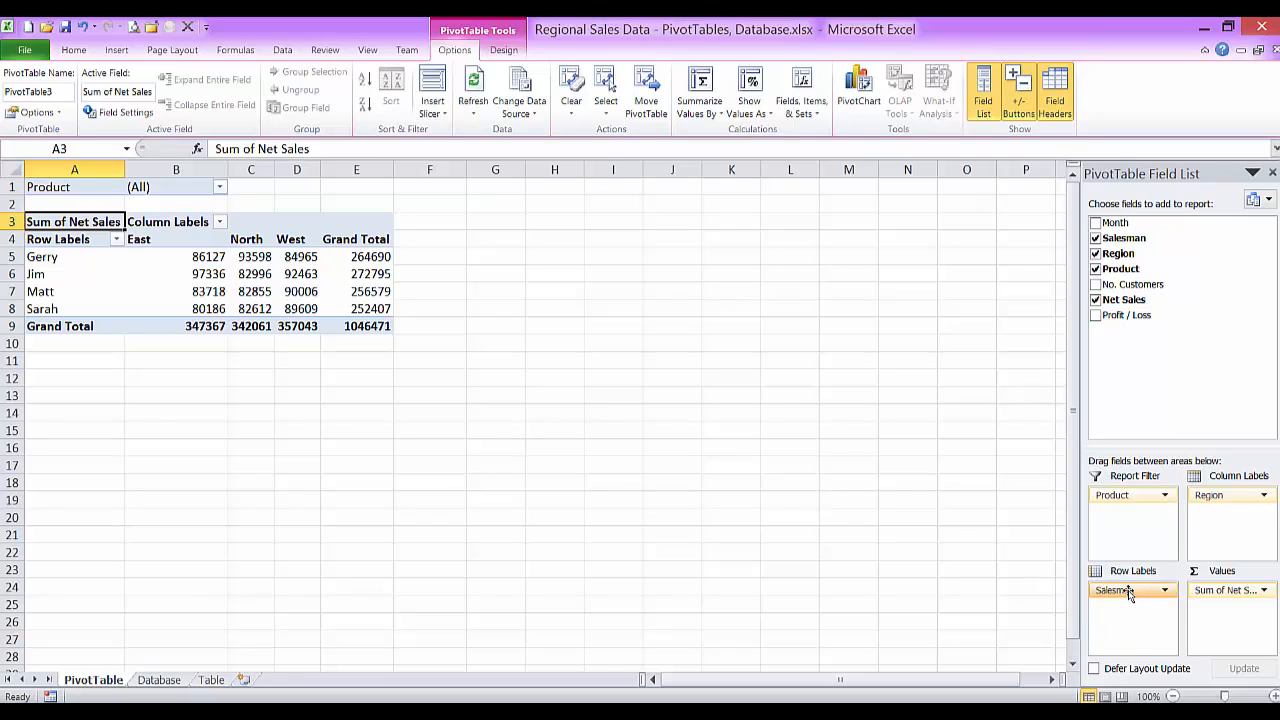
{"action": "left_click_drag", "start_coordinate": [1128, 592], "coordinate": [780, 532]}
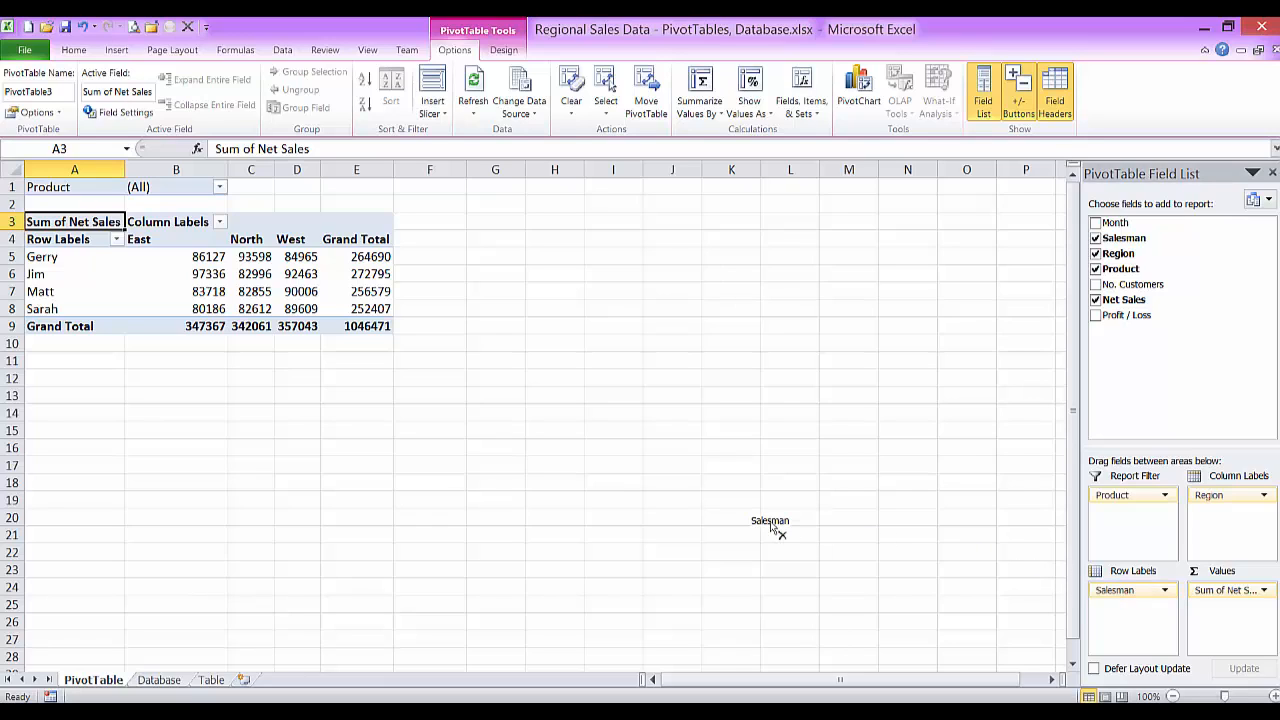
{"action": "left_click_drag", "start_coordinate": [772, 527], "coordinate": [790, 521]}
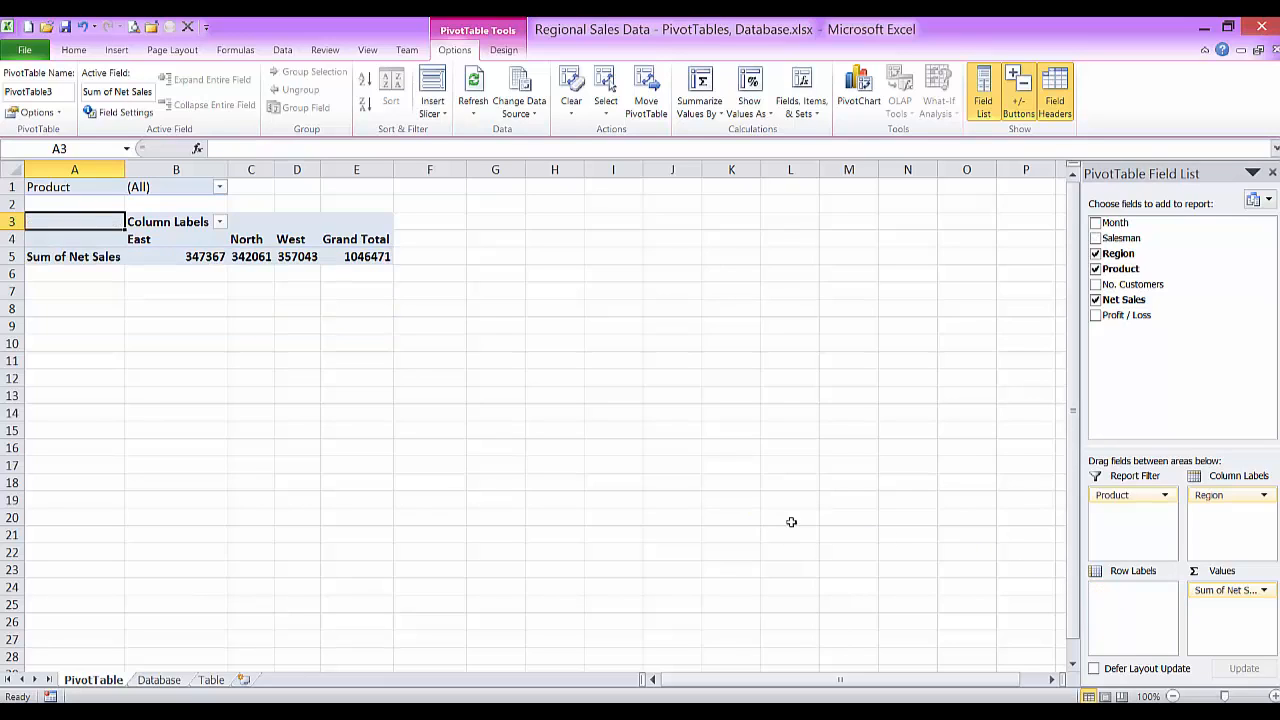
{"action": "left_click_drag", "start_coordinate": [1113, 500], "coordinate": [1116, 596]}
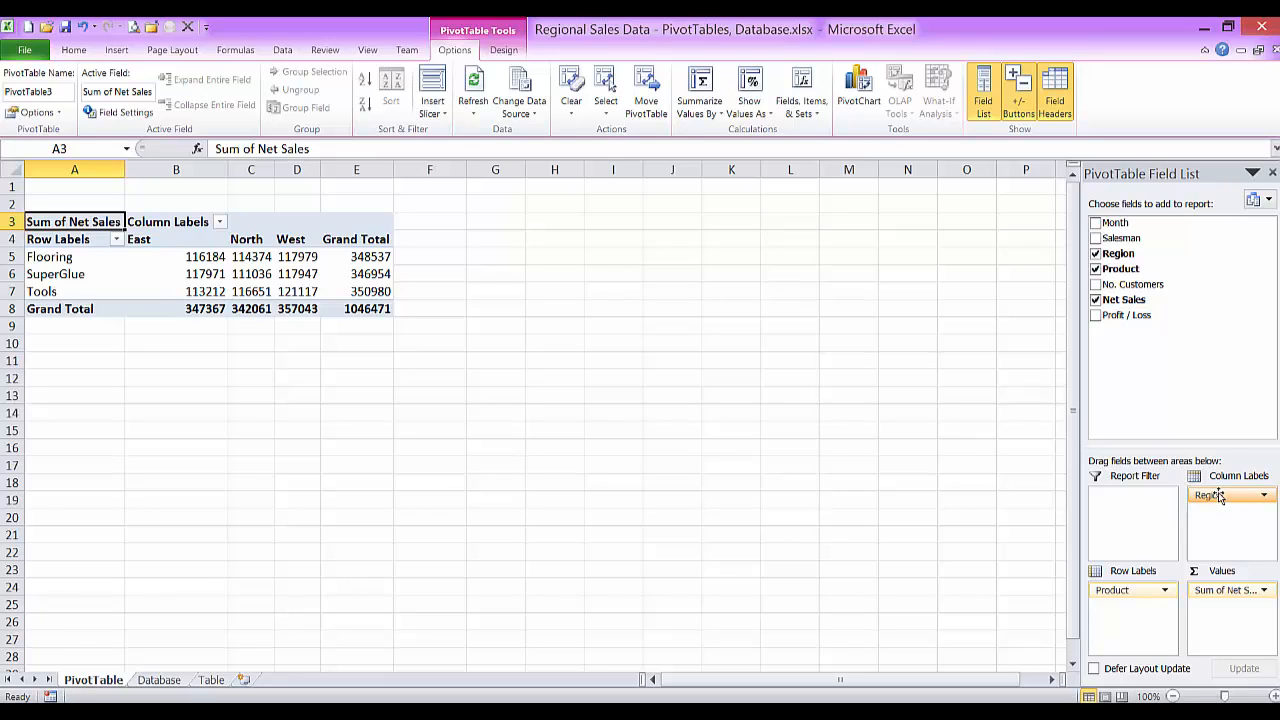
Move Region from the column labels into the row labels, nested beneath Product.
{"action": "left_click_drag", "start_coordinate": [1216, 494], "coordinate": [1130, 590]}
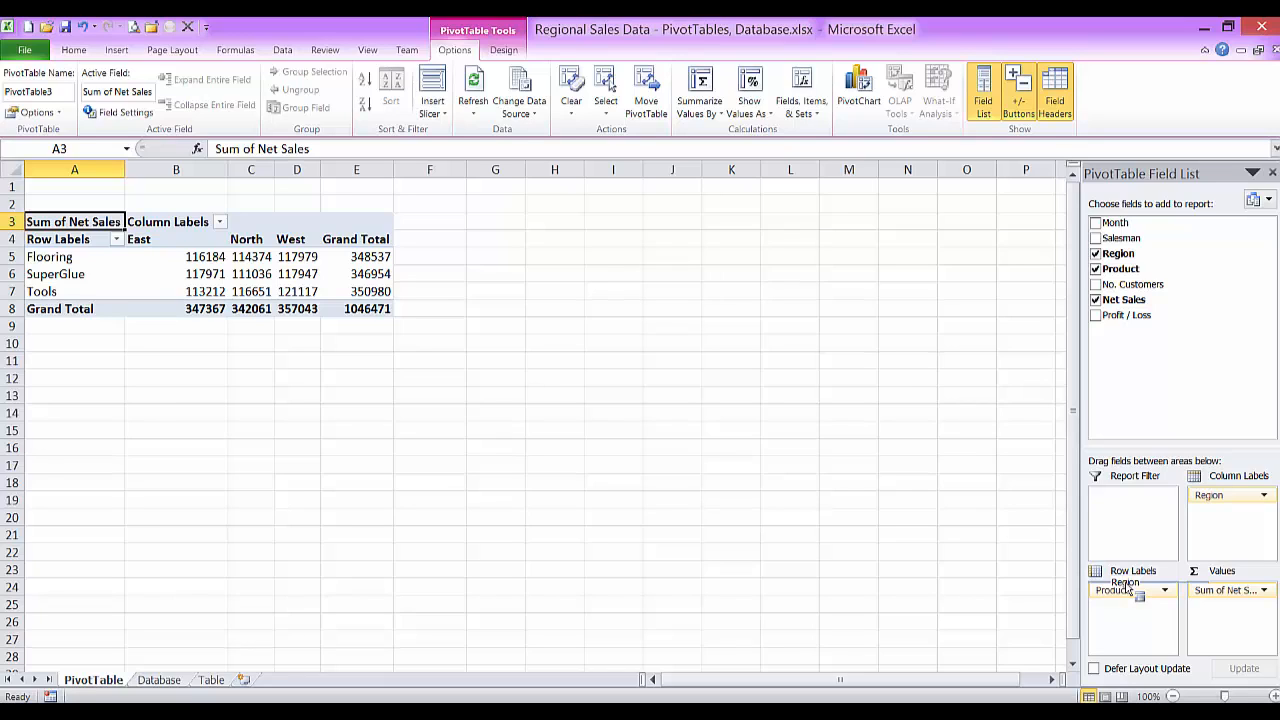
{"action": "left_click_drag", "start_coordinate": [1127, 590], "coordinate": [1127, 602]}
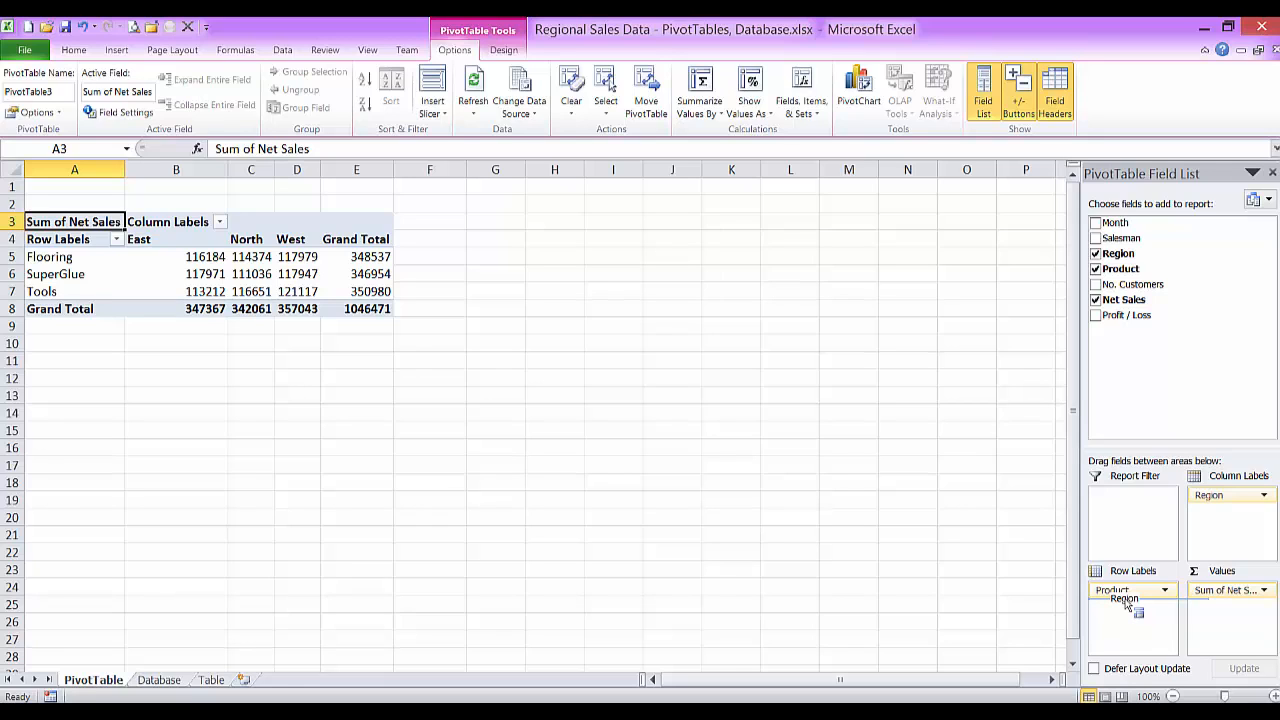
{"action": "left_click_drag", "start_coordinate": [1127, 602], "coordinate": [1130, 608]}
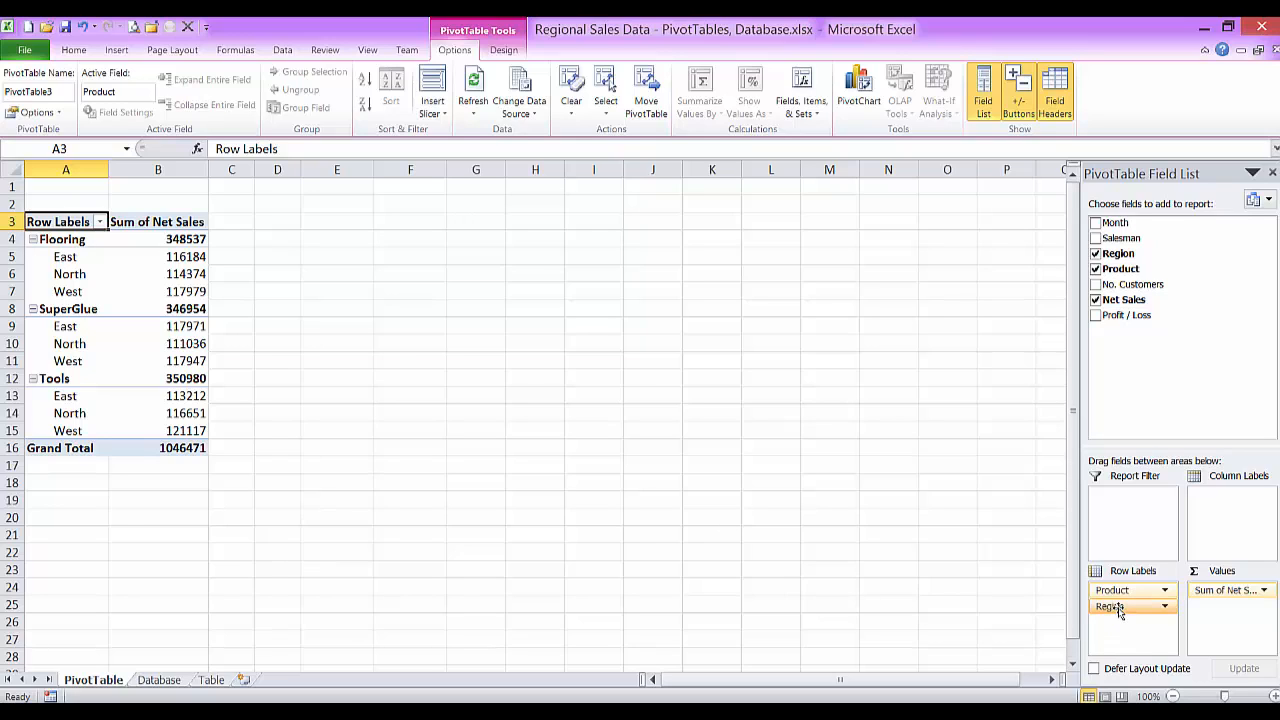
Move Region from the row labels to the column labels and add Salesman as a report filter.
{"action": "left_click_drag", "start_coordinate": [1119, 612], "coordinate": [1116, 589]}
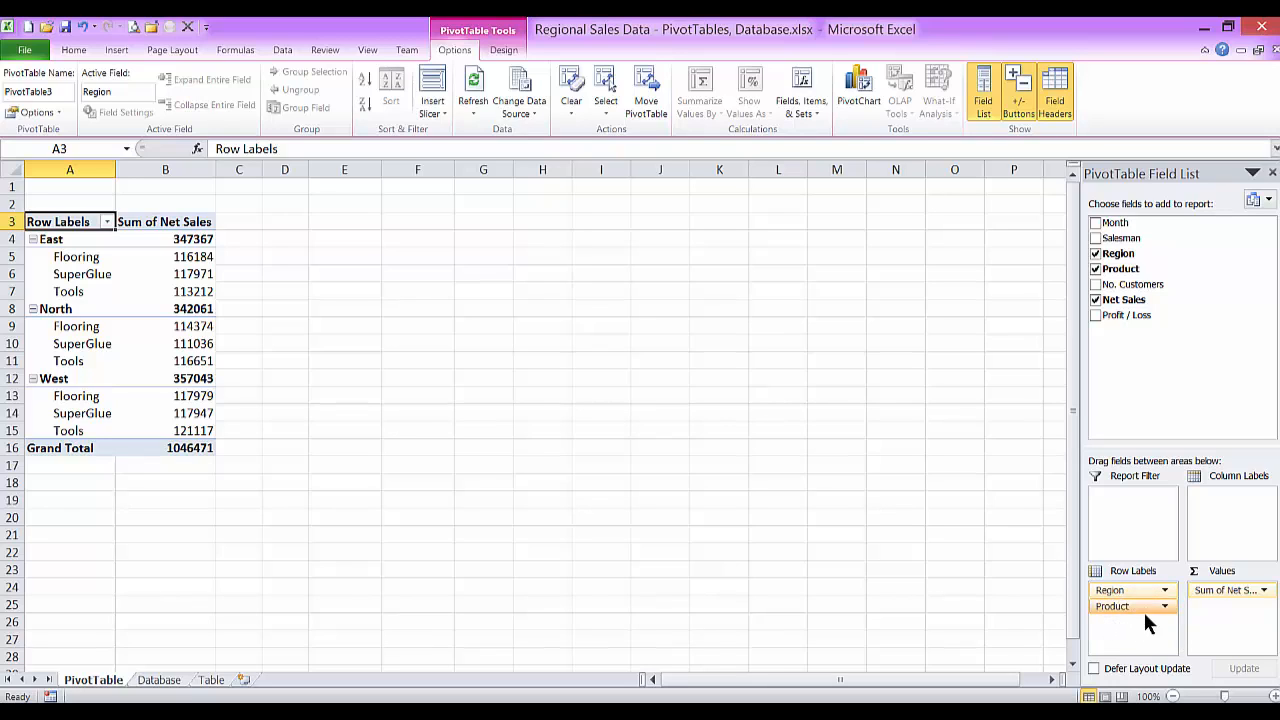
{"action": "left_click_drag", "start_coordinate": [1115, 594], "coordinate": [1238, 500]}
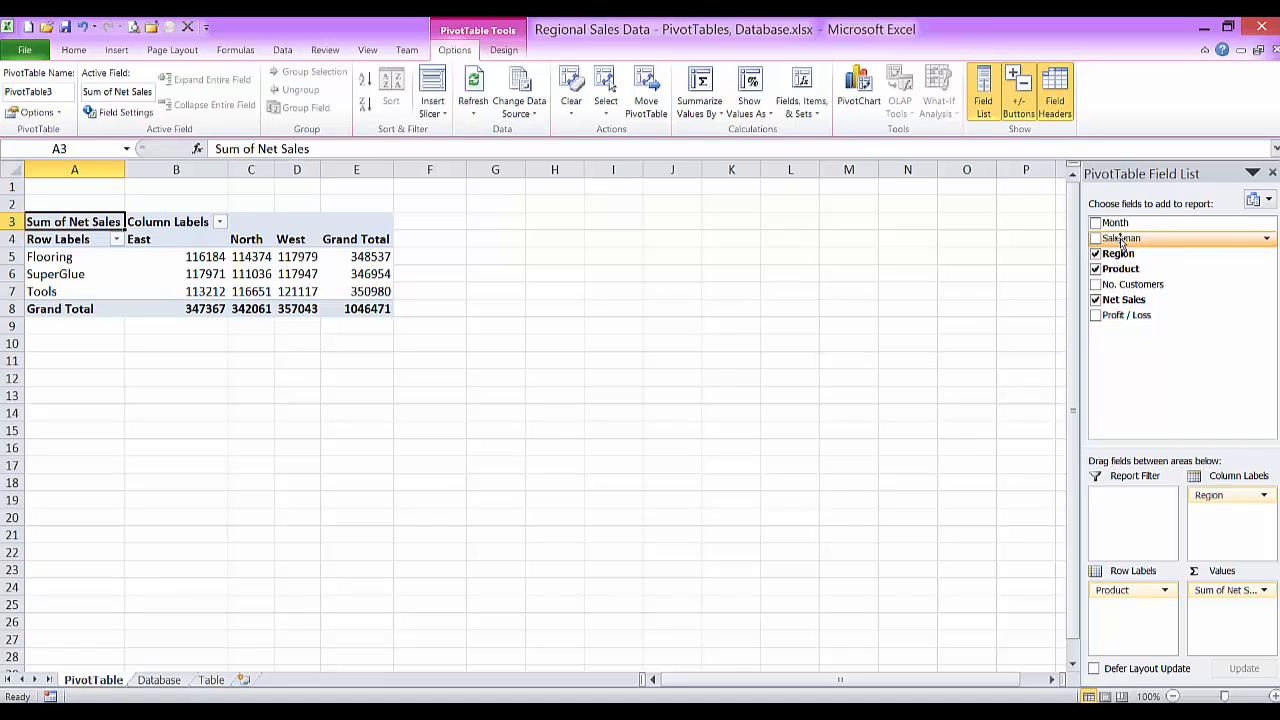
{"action": "left_click_drag", "start_coordinate": [1121, 241], "coordinate": [1106, 505]}
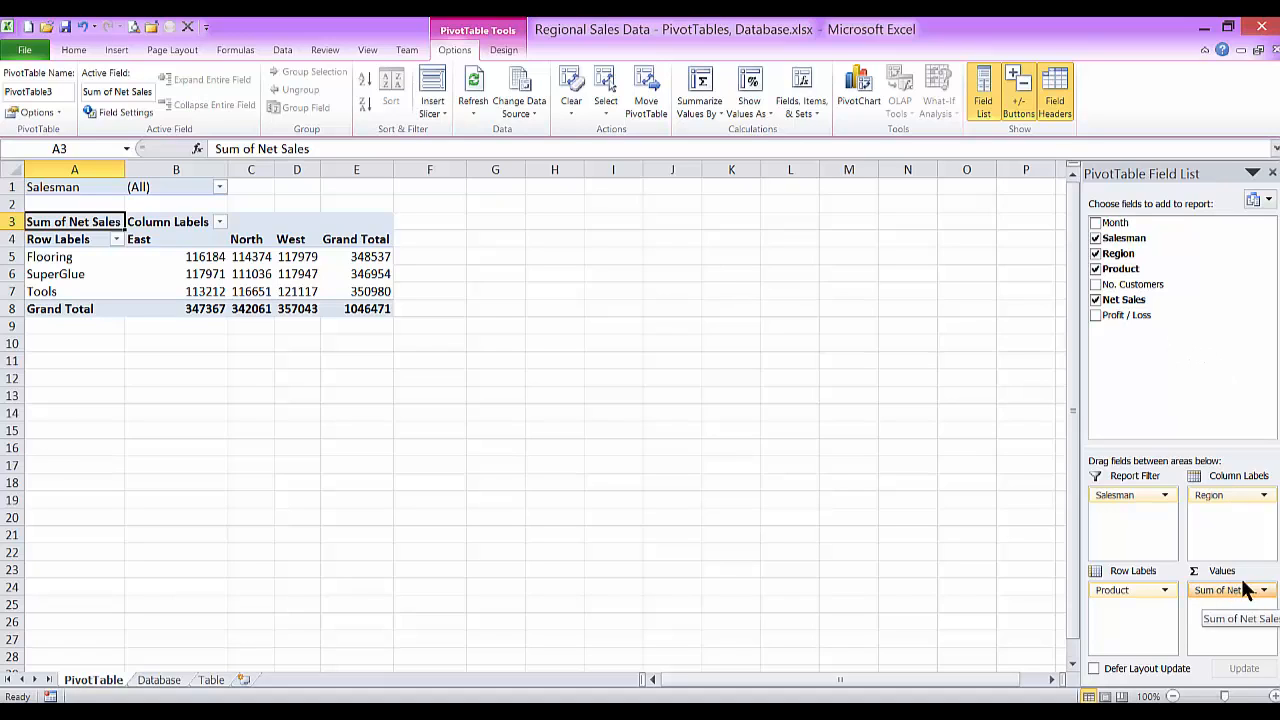
Replace Net Sales with No. Customers as the summarised value, and switch the values back to Net Sales.
{"action": "left_click_drag", "start_coordinate": [1234, 594], "coordinate": [648, 480]}
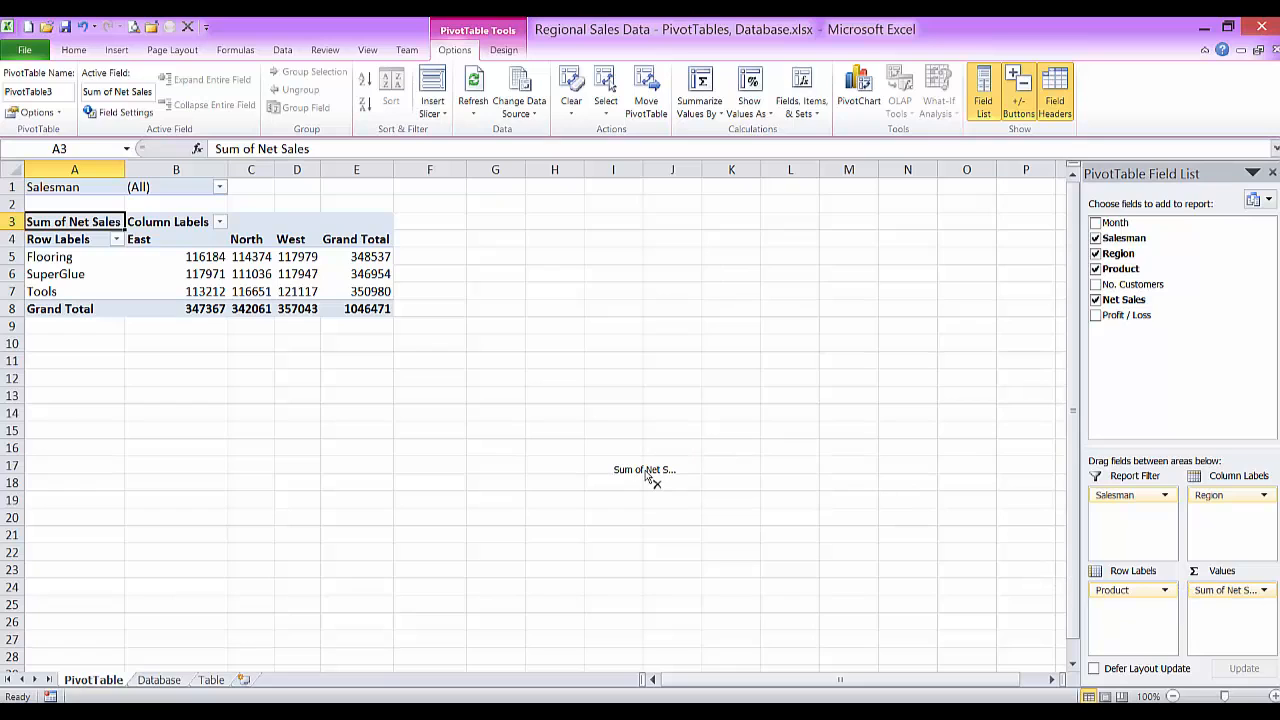
{"action": "left_click_drag", "start_coordinate": [648, 480], "coordinate": [650, 481]}
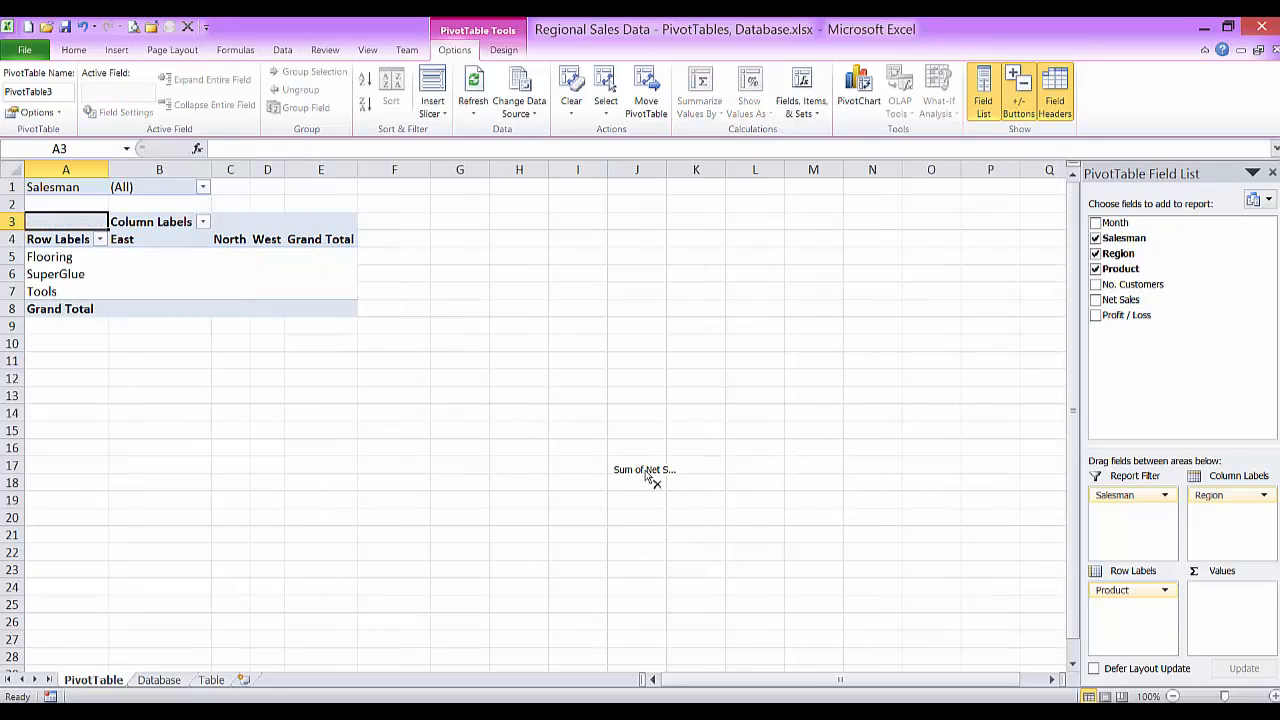
{"action": "left_click_drag", "start_coordinate": [1142, 289], "coordinate": [1238, 622]}
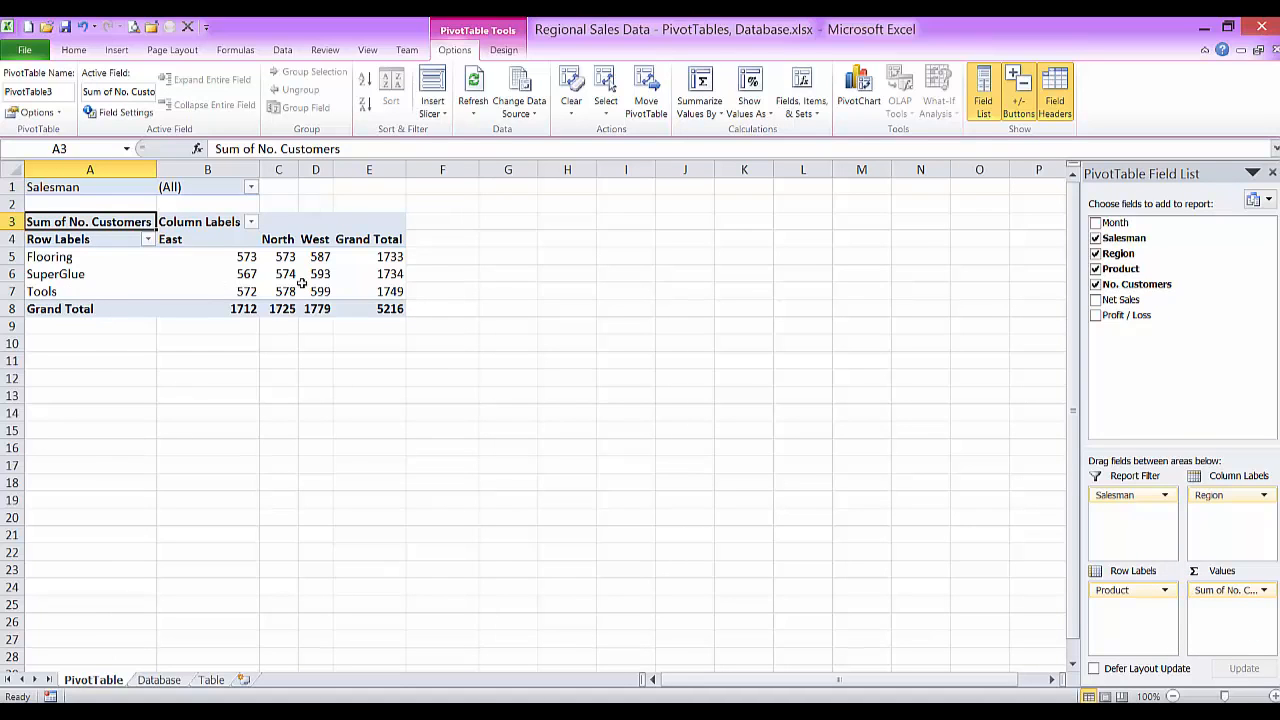
{"action": "mouse_move", "coordinate": [301, 284]}
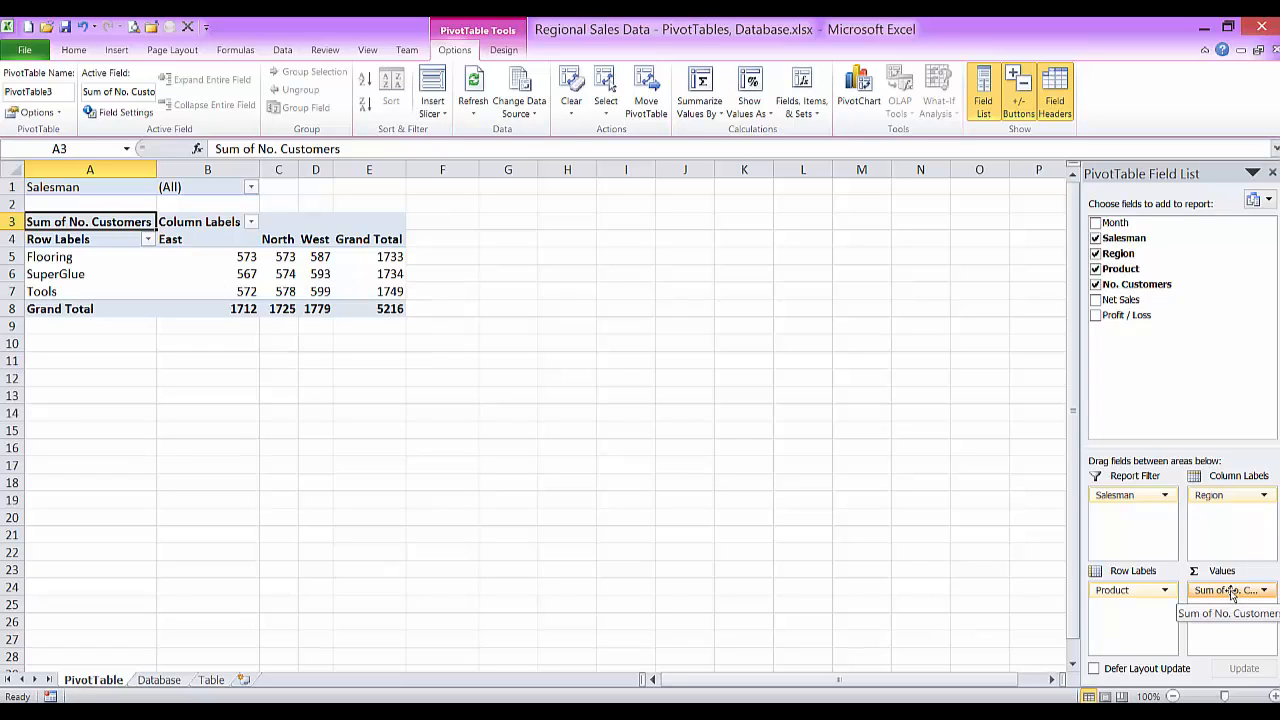
{"action": "left_click_drag", "start_coordinate": [1232, 592], "coordinate": [889, 486]}
{"action": "left_click_drag", "start_coordinate": [1118, 302], "coordinate": [1205, 598]}
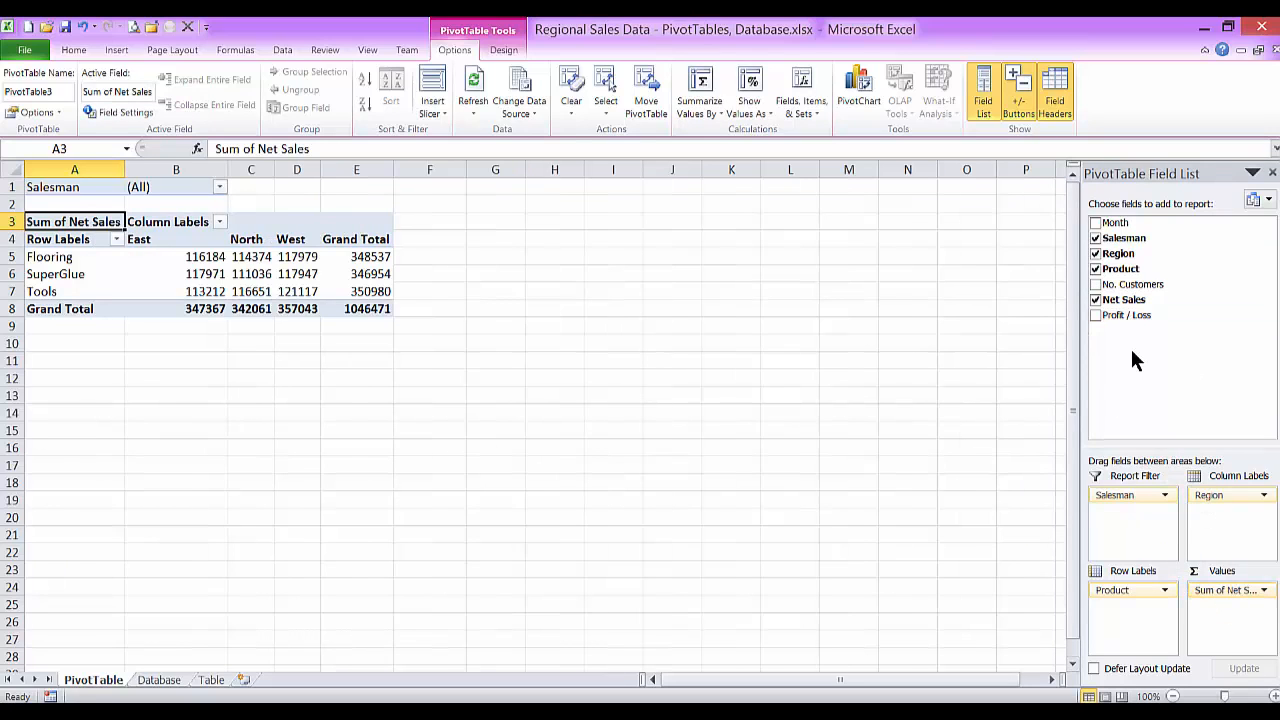
Add Profit / Loss beneath Net Sales in the PivotTable values and remove it again.
{"action": "left_click_drag", "start_coordinate": [1117, 316], "coordinate": [1201, 581]}
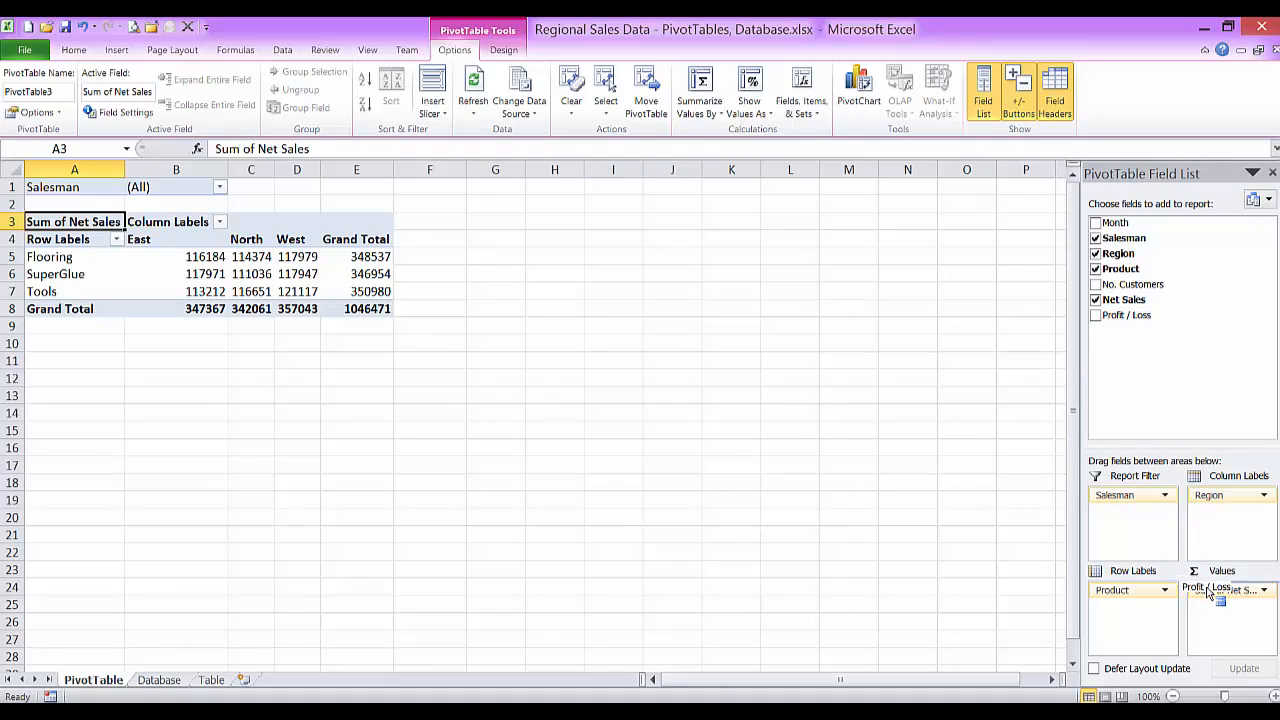
{"action": "left_click_drag", "start_coordinate": [1208, 590], "coordinate": [1213, 612]}
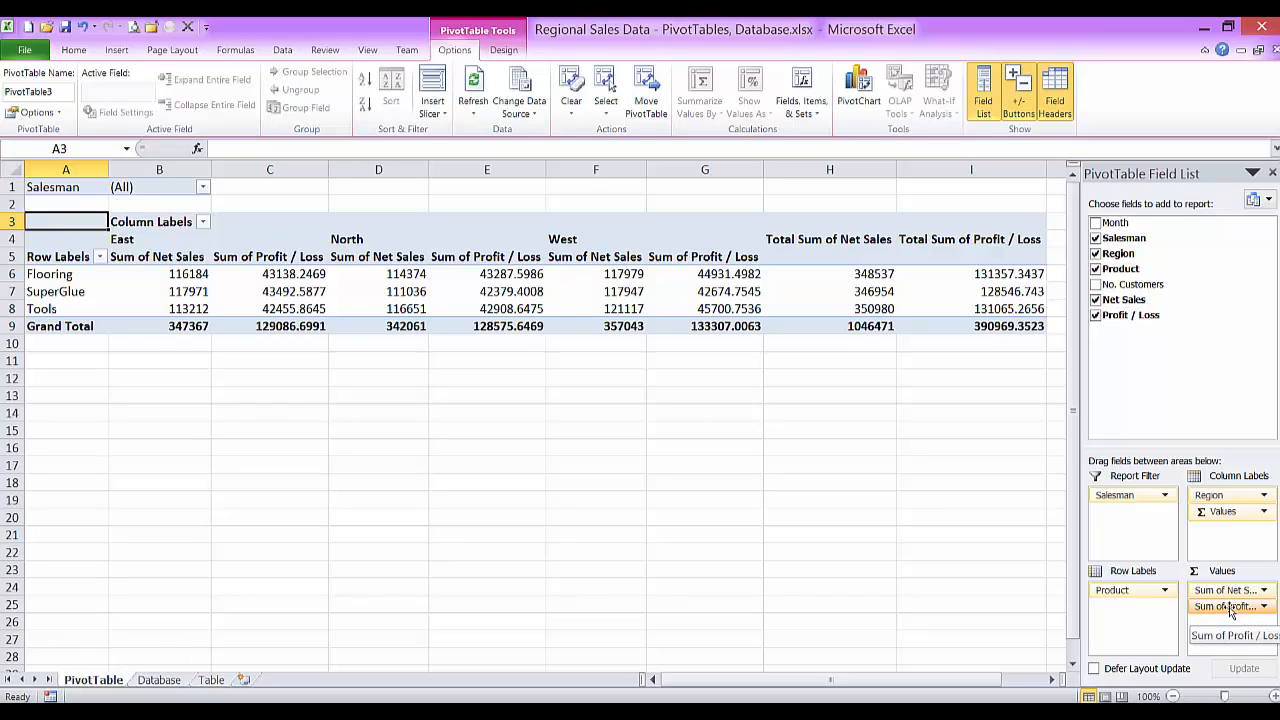
{"action": "left_click_drag", "start_coordinate": [1231, 612], "coordinate": [716, 499]}
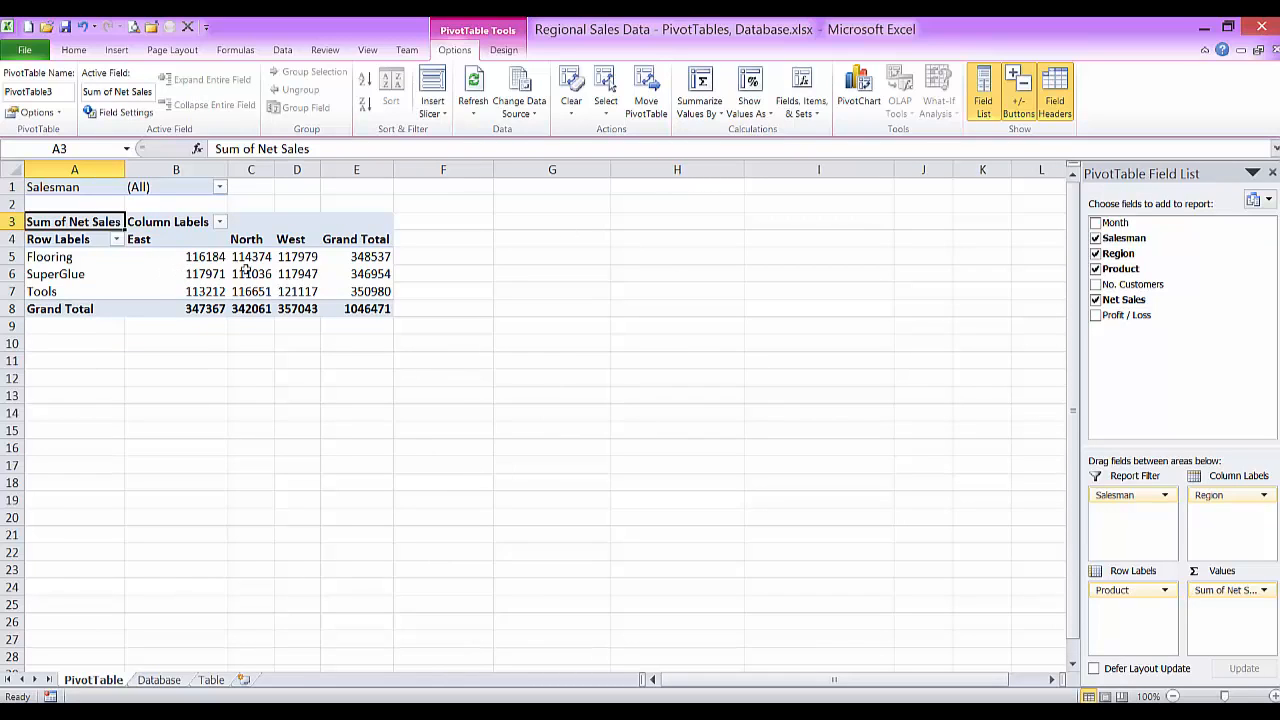
Format the Sum of Net Sales value field as Currency with the $ symbol and 0 decimal places.
{"action": "mouse_move", "coordinate": [216, 274]}
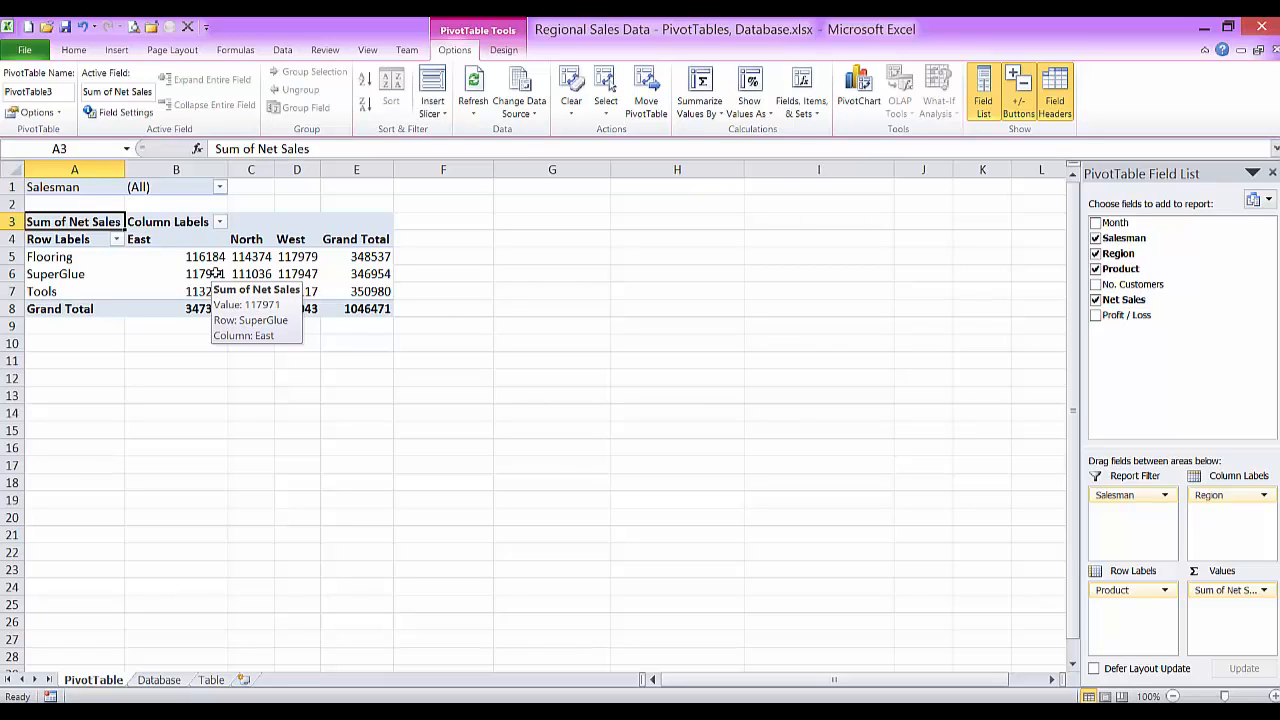
{"action": "right_click", "coordinate": [216, 274]}
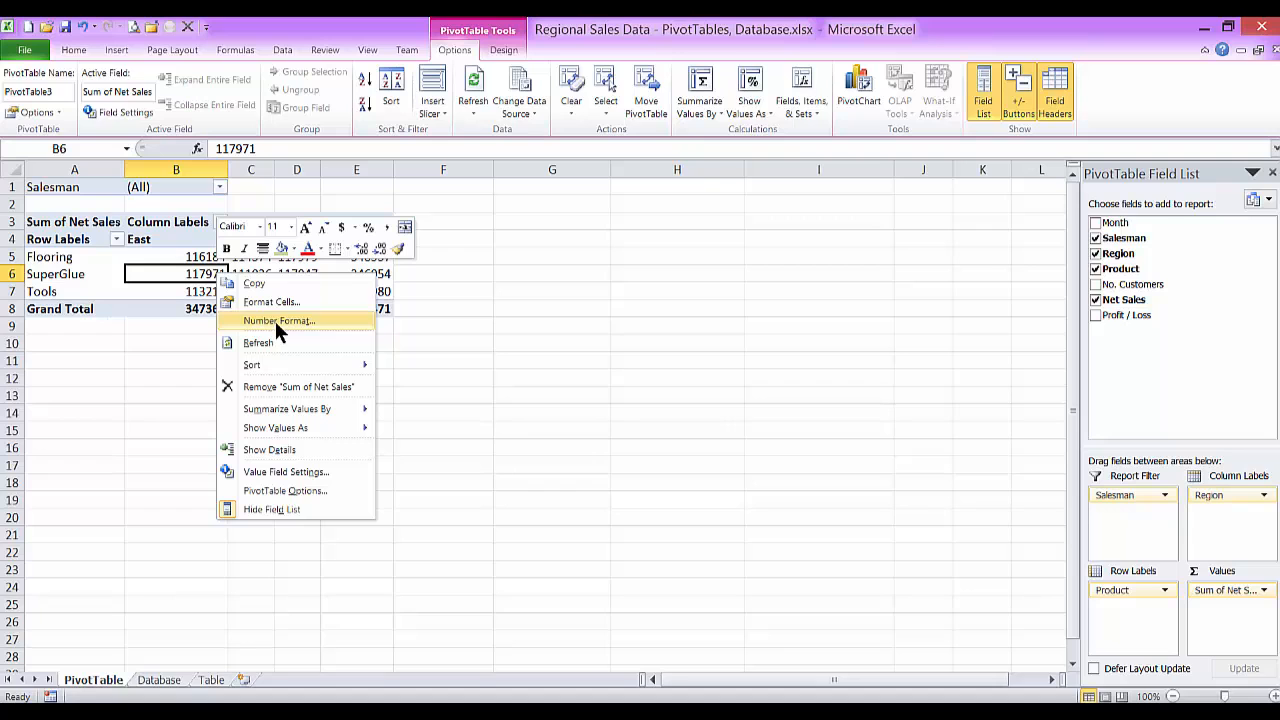
{"action": "left_click", "coordinate": [290, 472]}
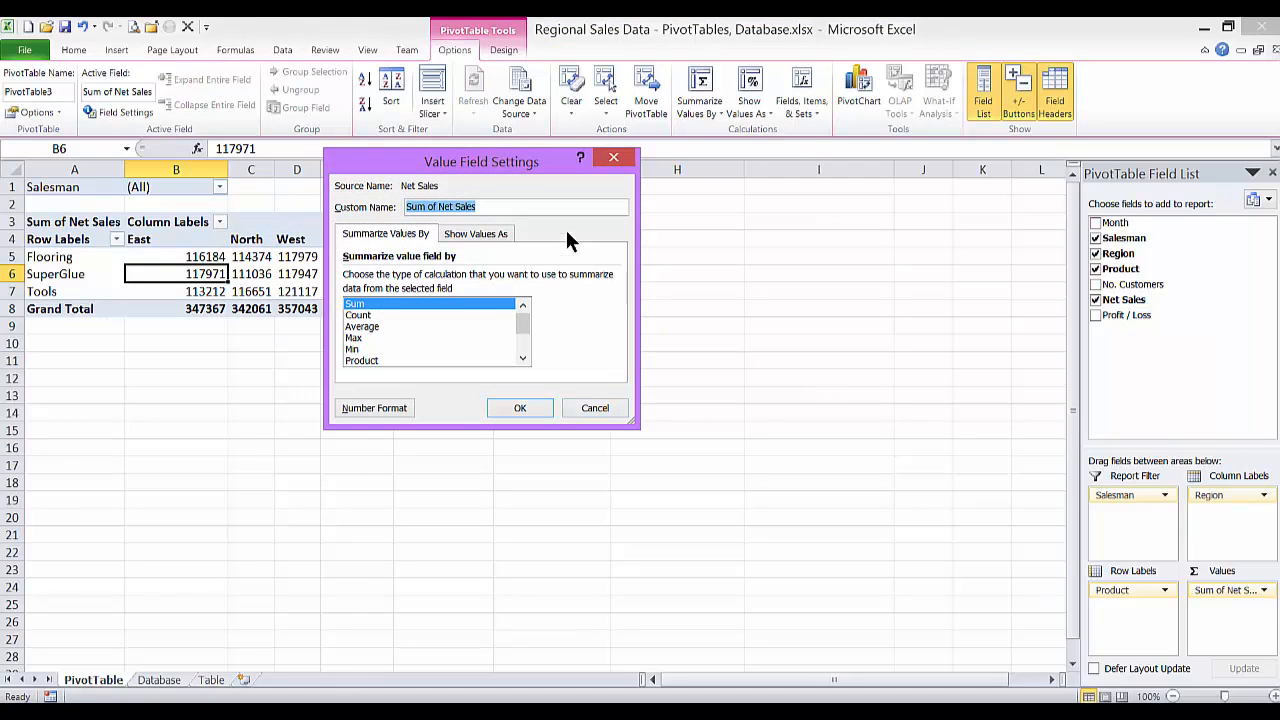
{"action": "left_click_drag", "start_coordinate": [524, 172], "coordinate": [644, 204]}
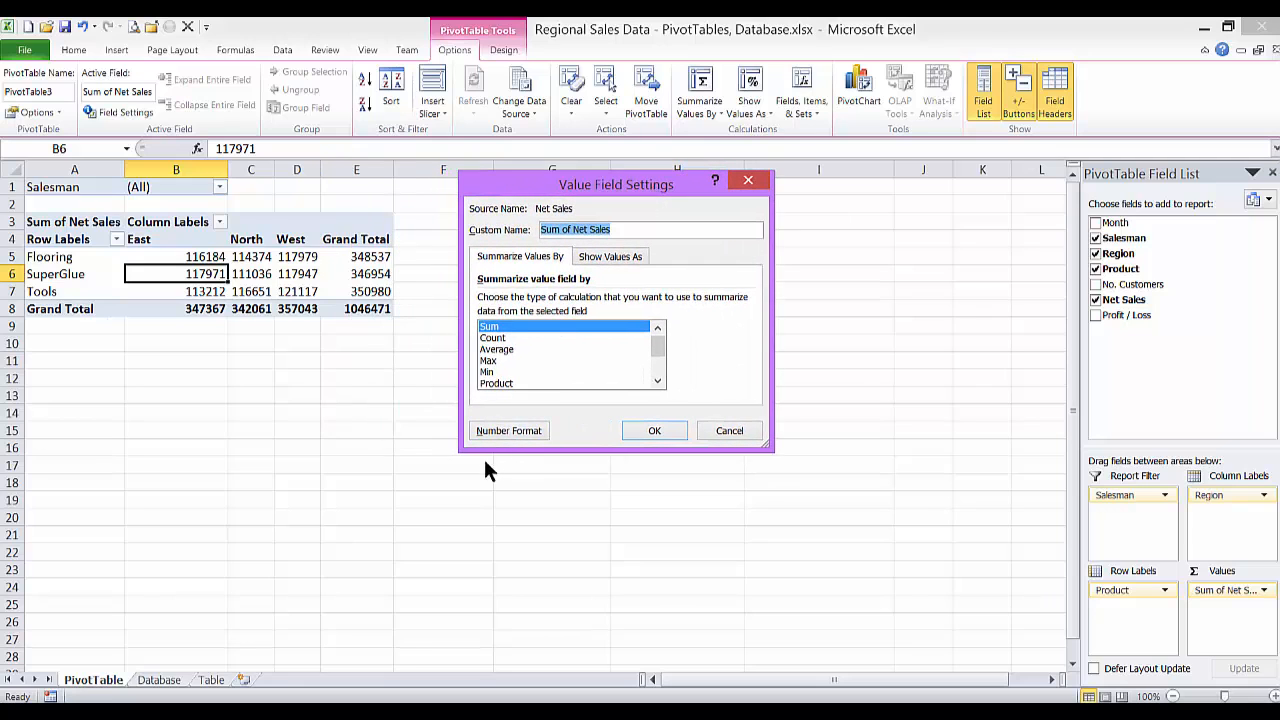
{"action": "left_click", "coordinate": [507, 430]}
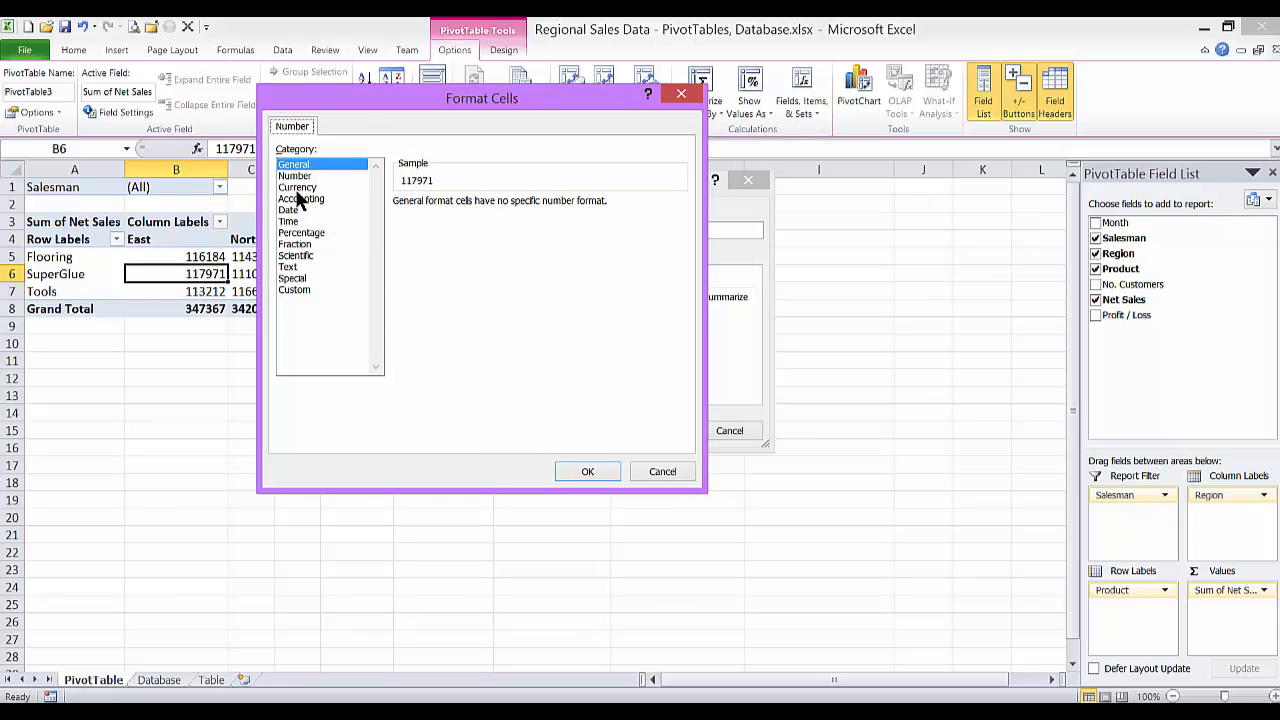
{"action": "left_click", "coordinate": [297, 188]}
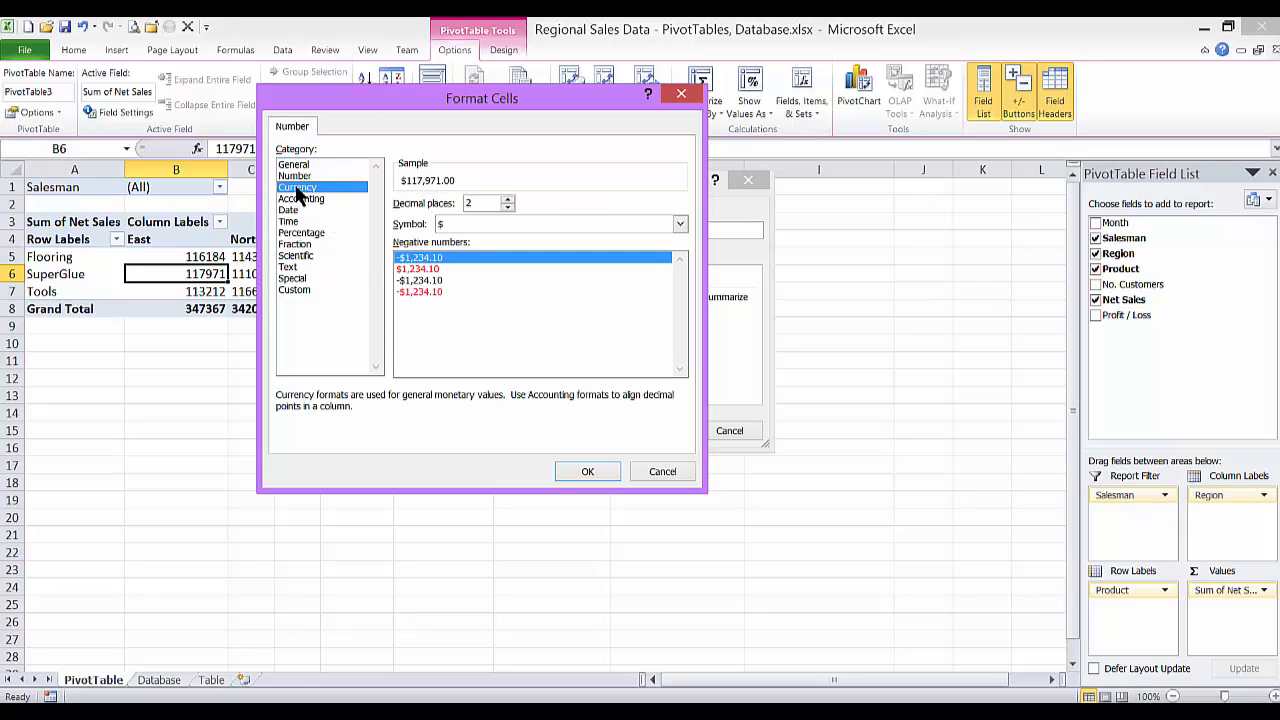
{"action": "left_click", "coordinate": [507, 206]}
{"action": "left_click", "coordinate": [506, 205]}
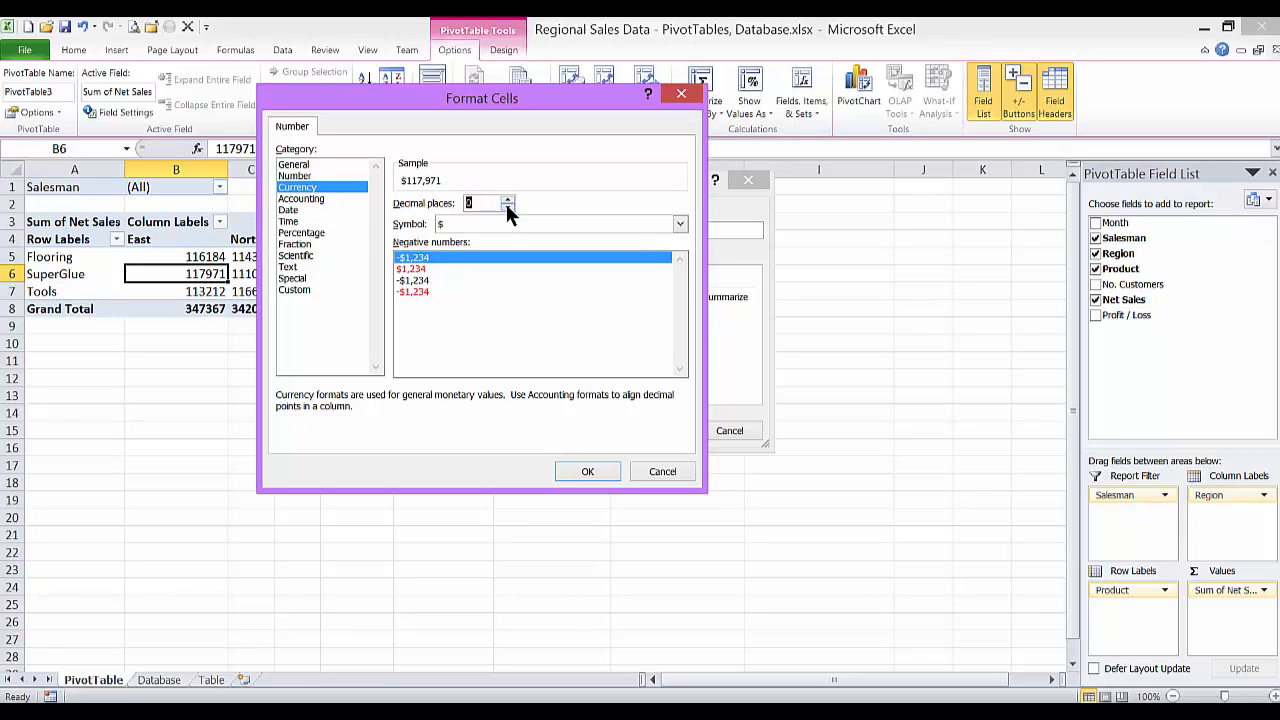
{"action": "left_click", "coordinate": [586, 472]}
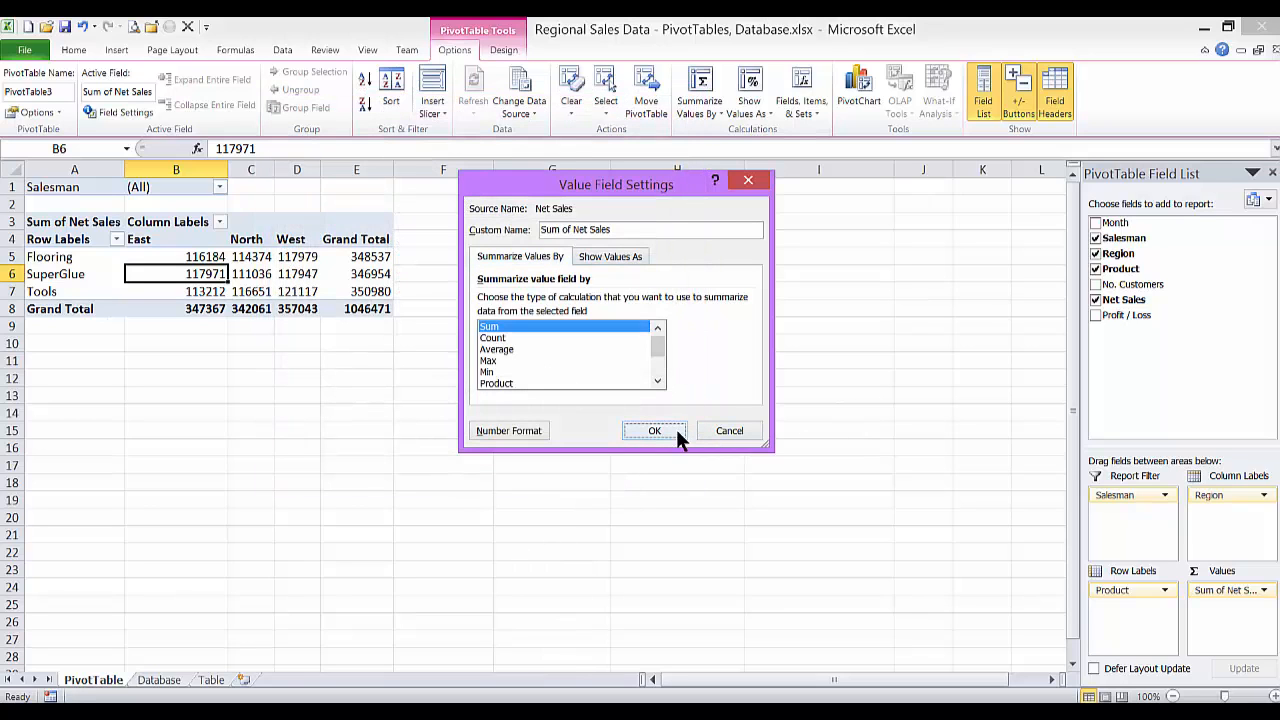
{"action": "left_click", "coordinate": [655, 430]}
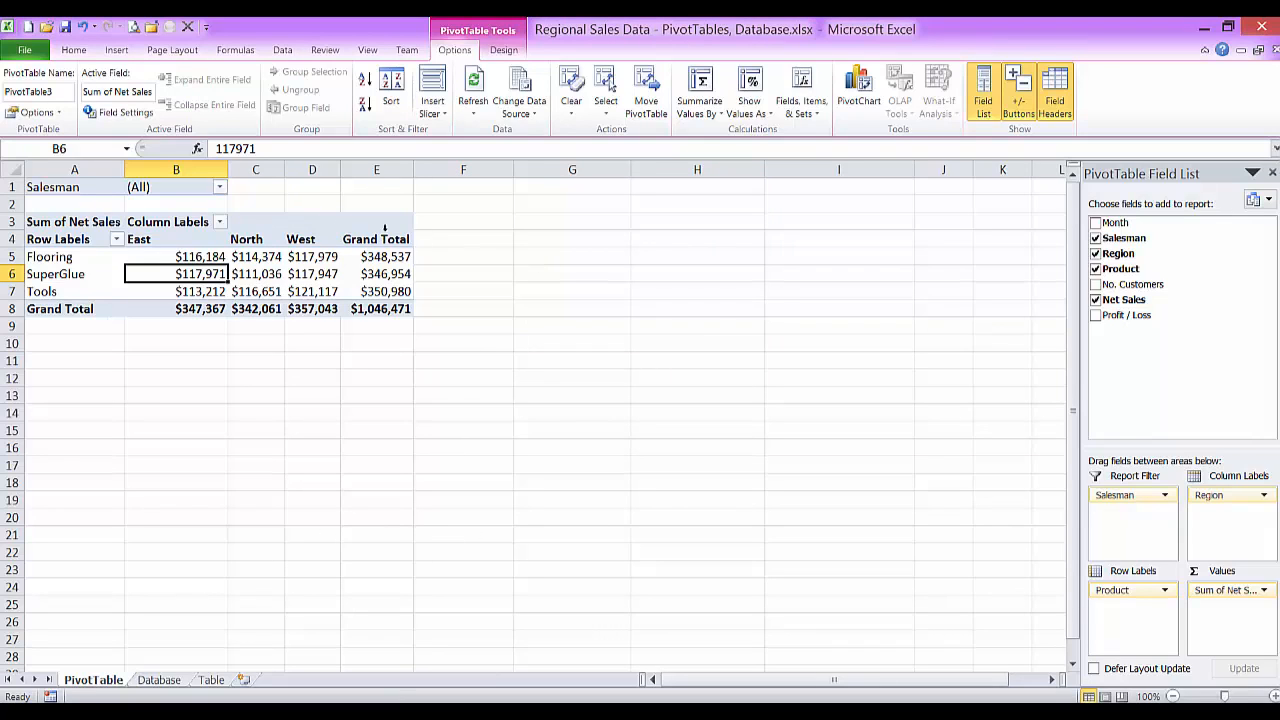
Show the Sum of Net Sales values as % of Grand Total through the value field settings.
{"action": "mouse_move", "coordinate": [251, 273]}
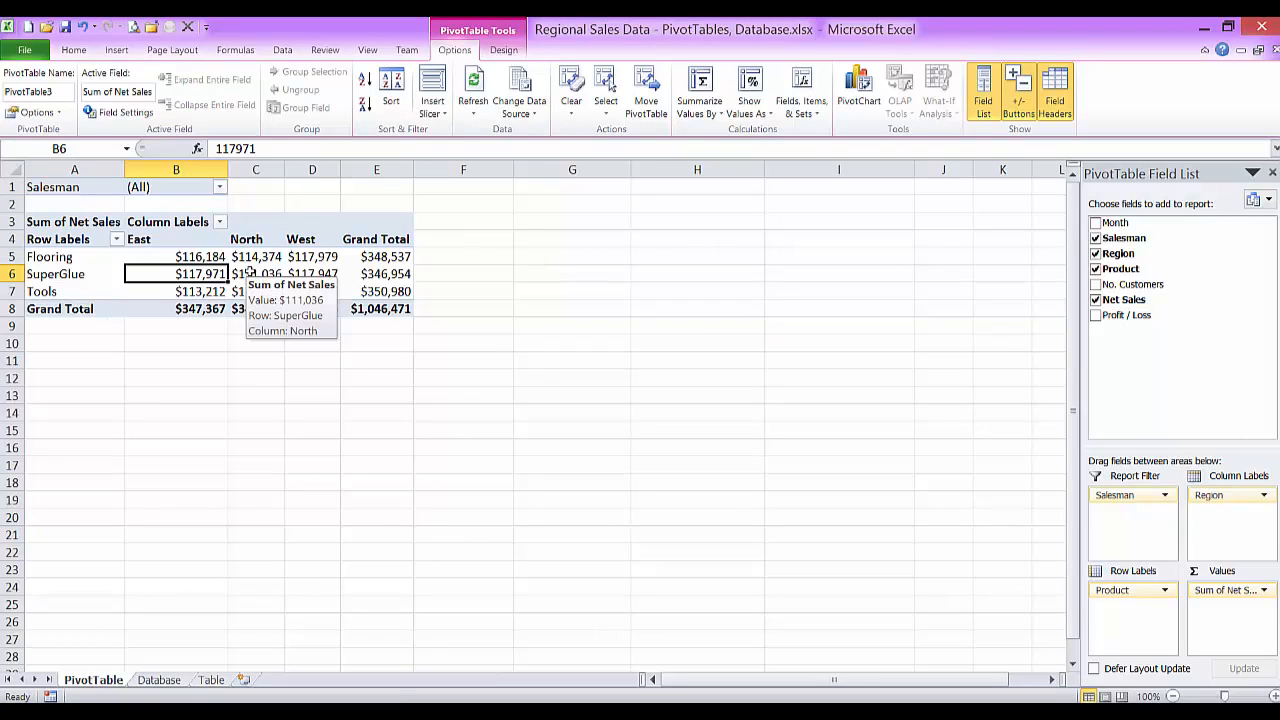
{"action": "right_click", "coordinate": [251, 274]}
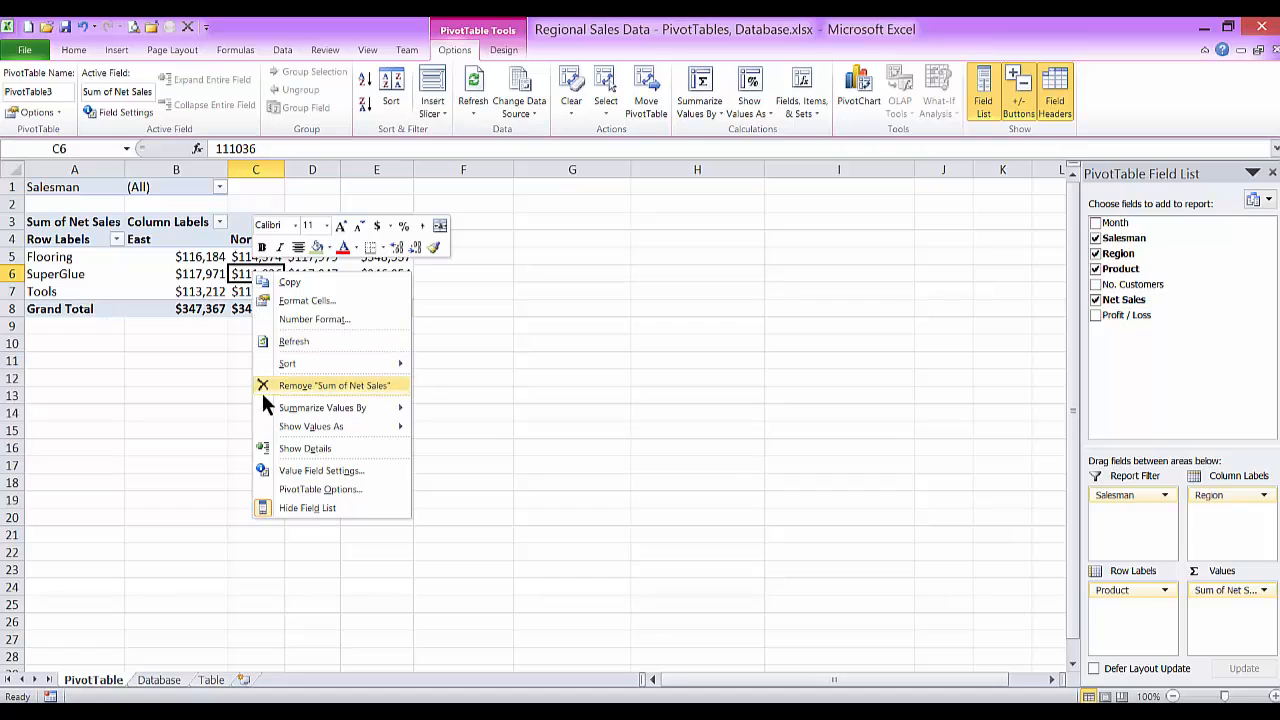
{"action": "left_click", "coordinate": [336, 471]}
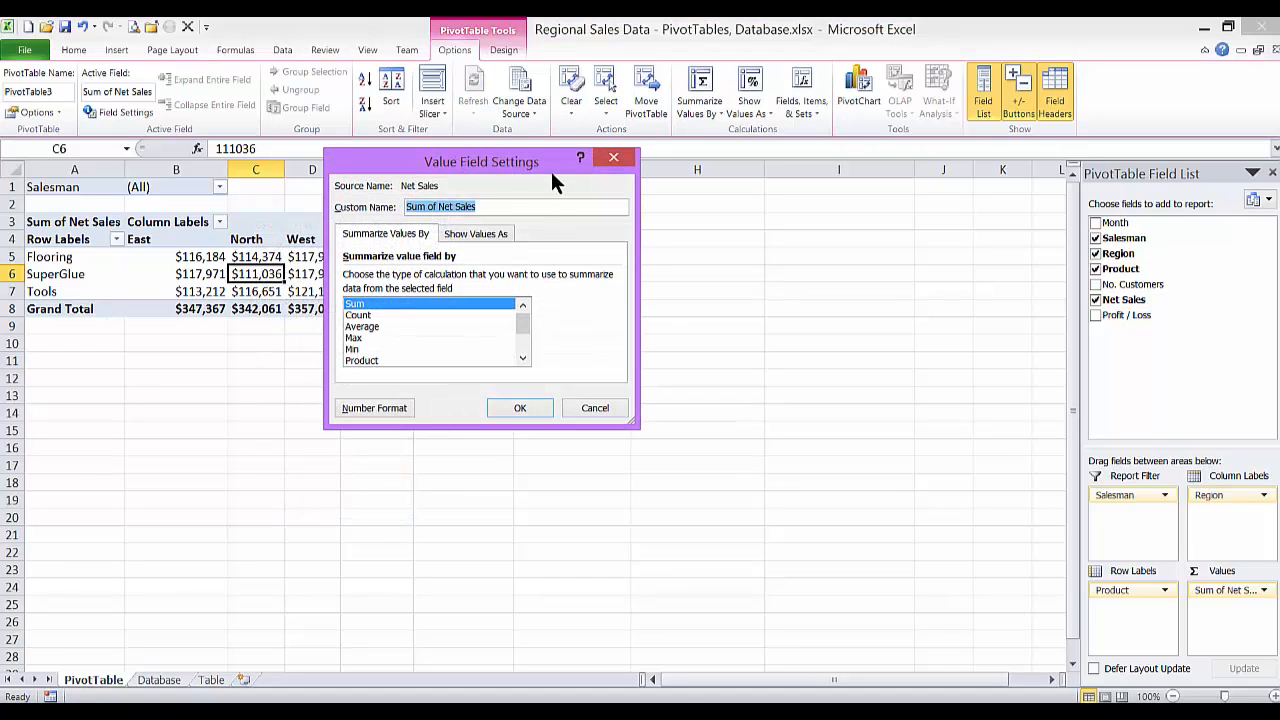
{"action": "left_click_drag", "start_coordinate": [545, 162], "coordinate": [698, 226]}
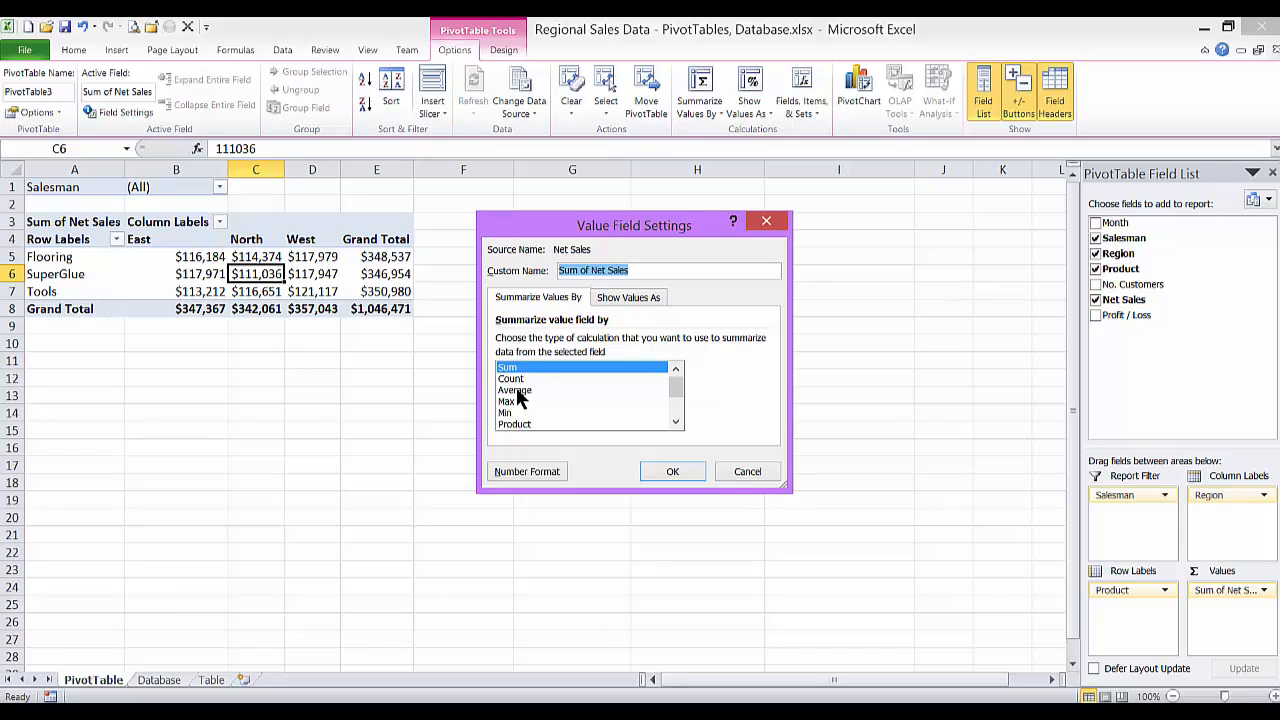
{"action": "left_click", "coordinate": [630, 299]}
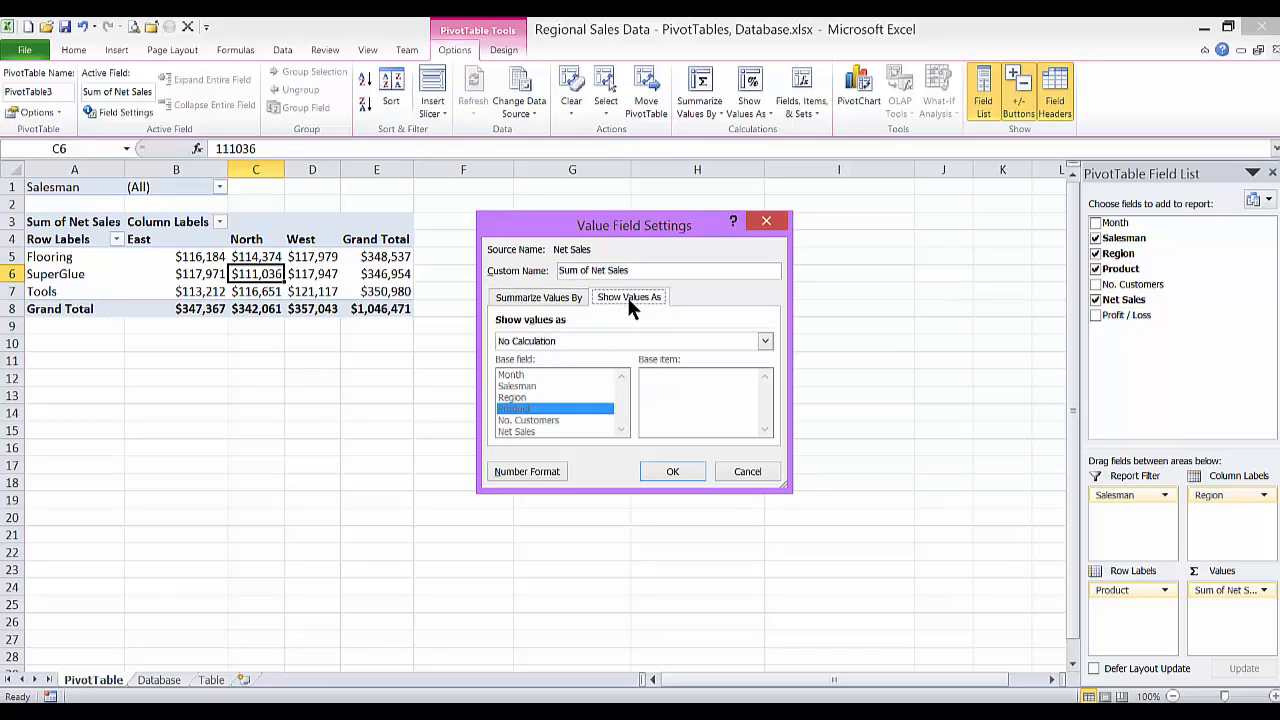
{"action": "left_click", "coordinate": [764, 342]}
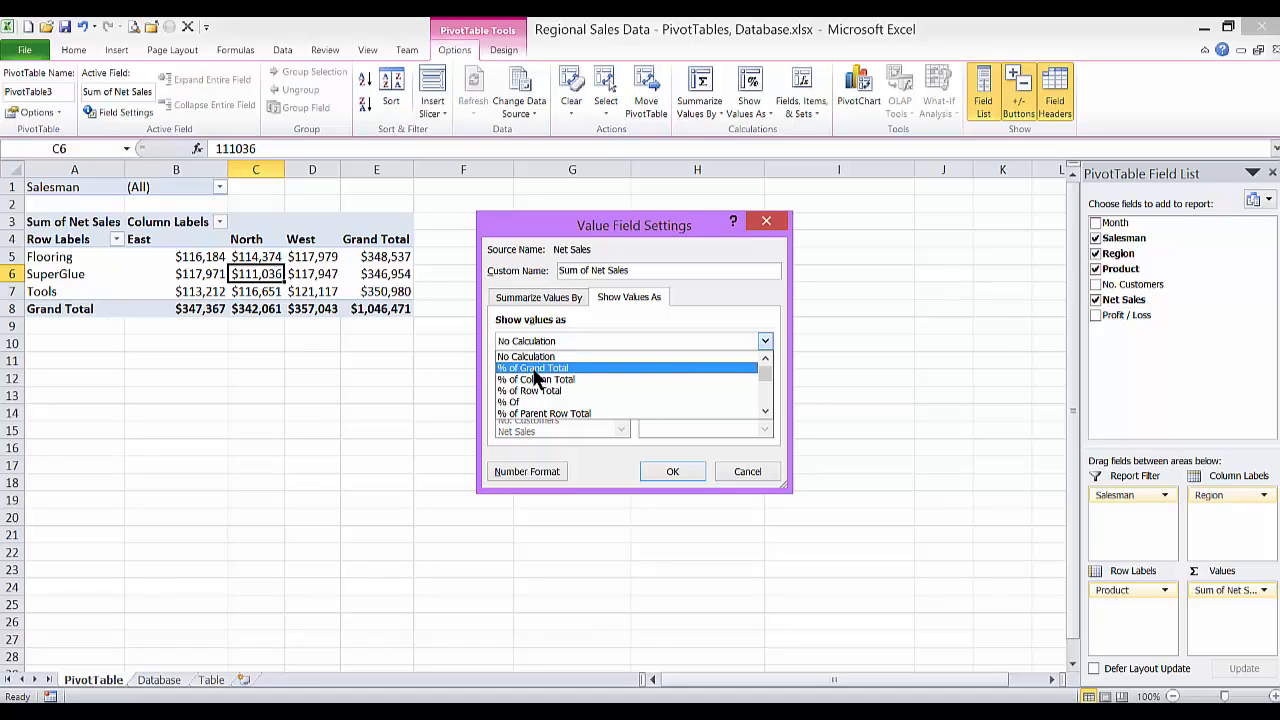
{"action": "left_click", "coordinate": [533, 369]}
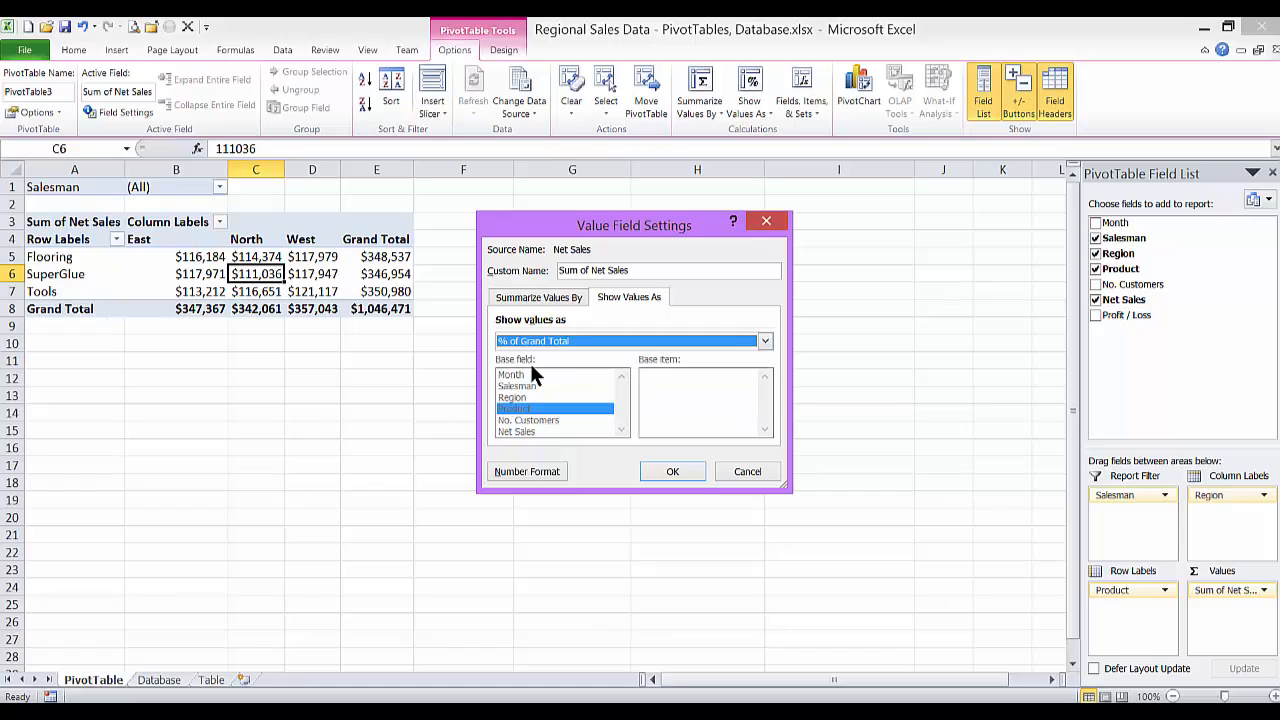
{"action": "left_click", "coordinate": [674, 471]}
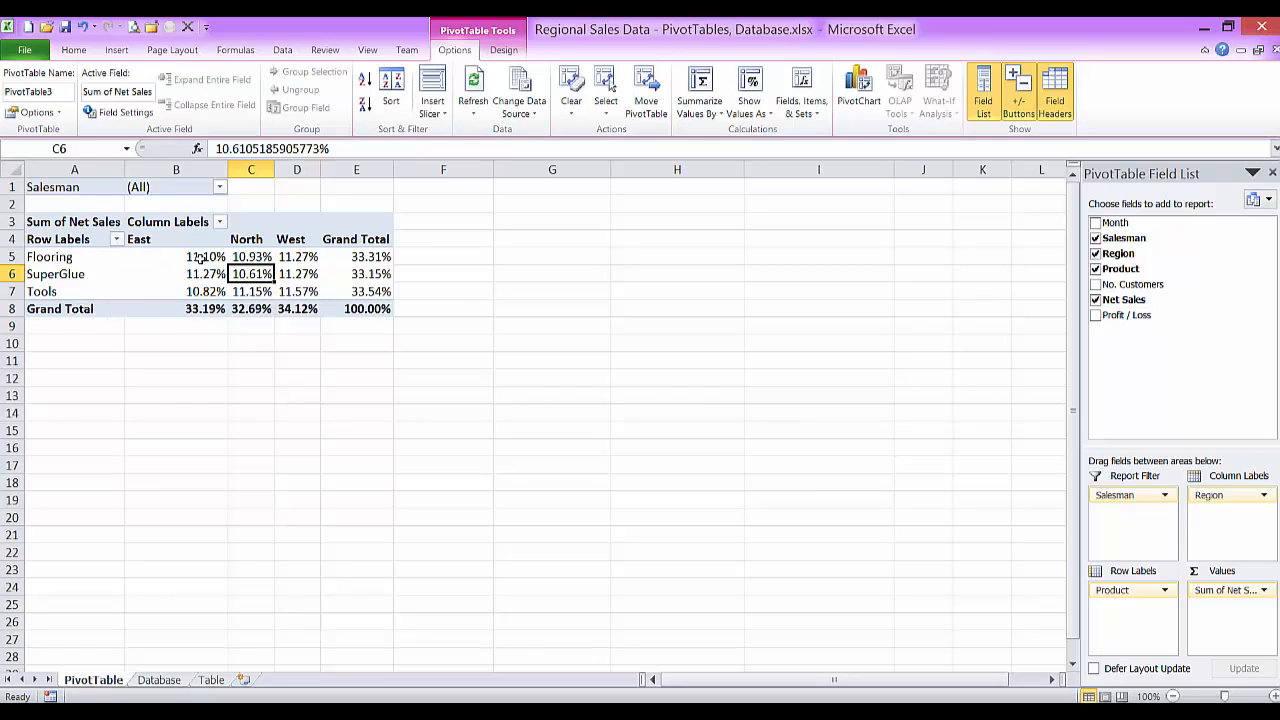
Set the Sum of Net Sales values to show with No Calculation, keeping Sum as the summary function.
{"action": "mouse_move", "coordinate": [199, 259]}
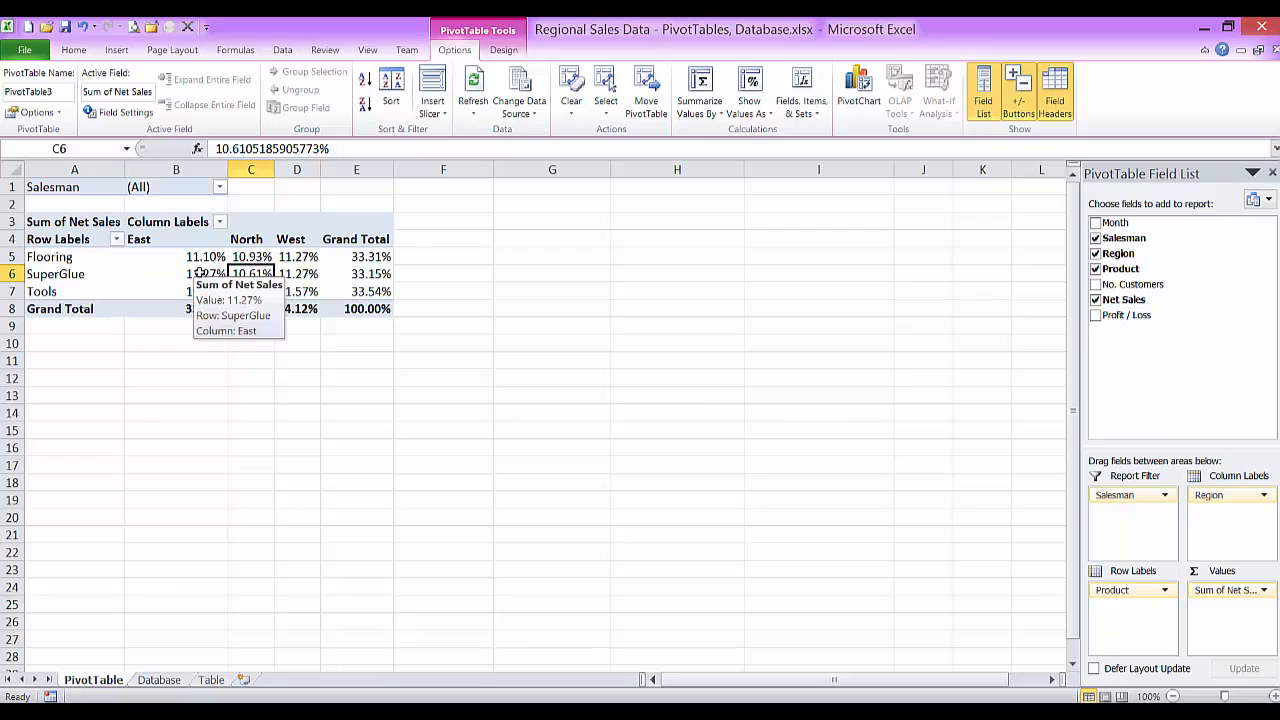
{"action": "right_click", "coordinate": [200, 274]}
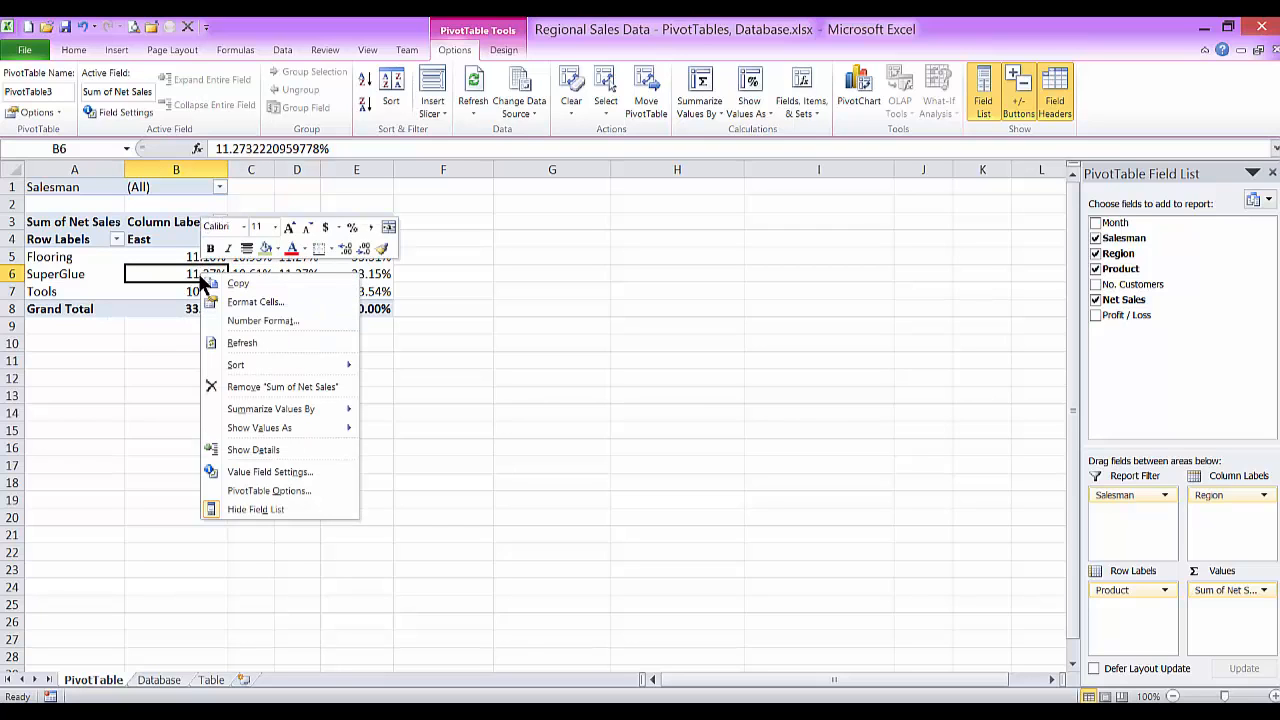
{"action": "left_click", "coordinate": [295, 474]}
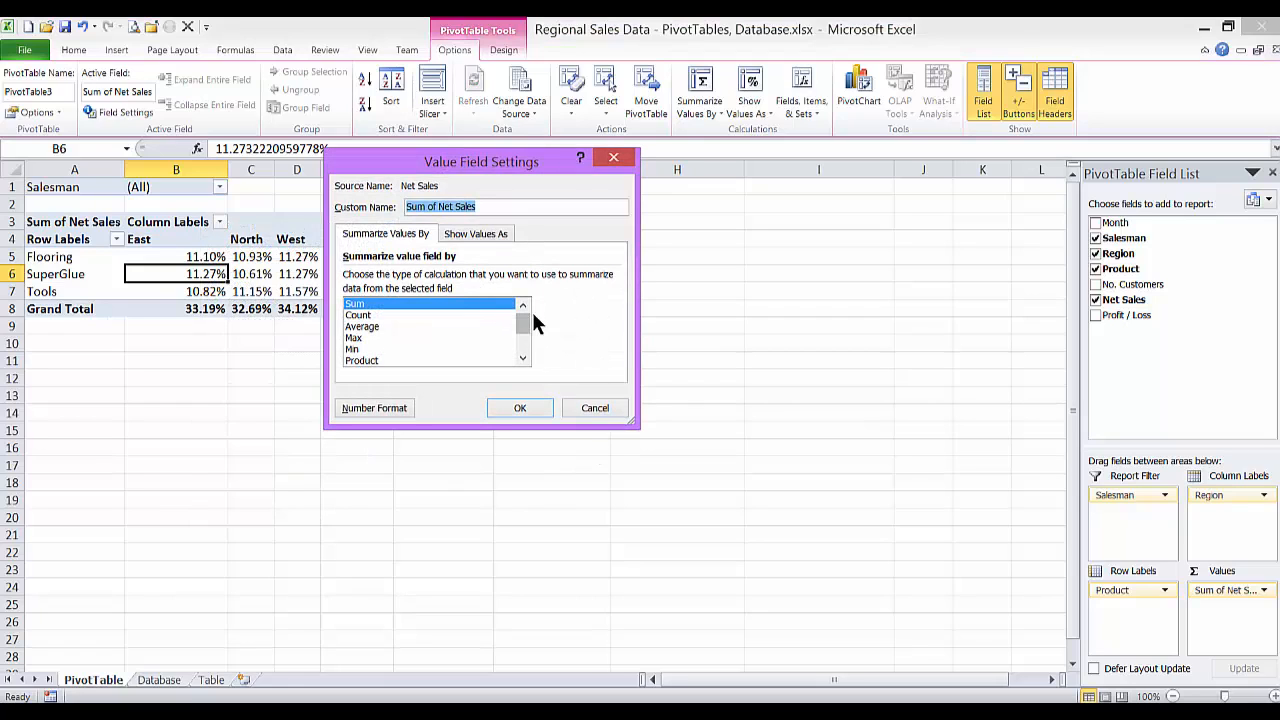
{"action": "left_click", "coordinate": [478, 234]}
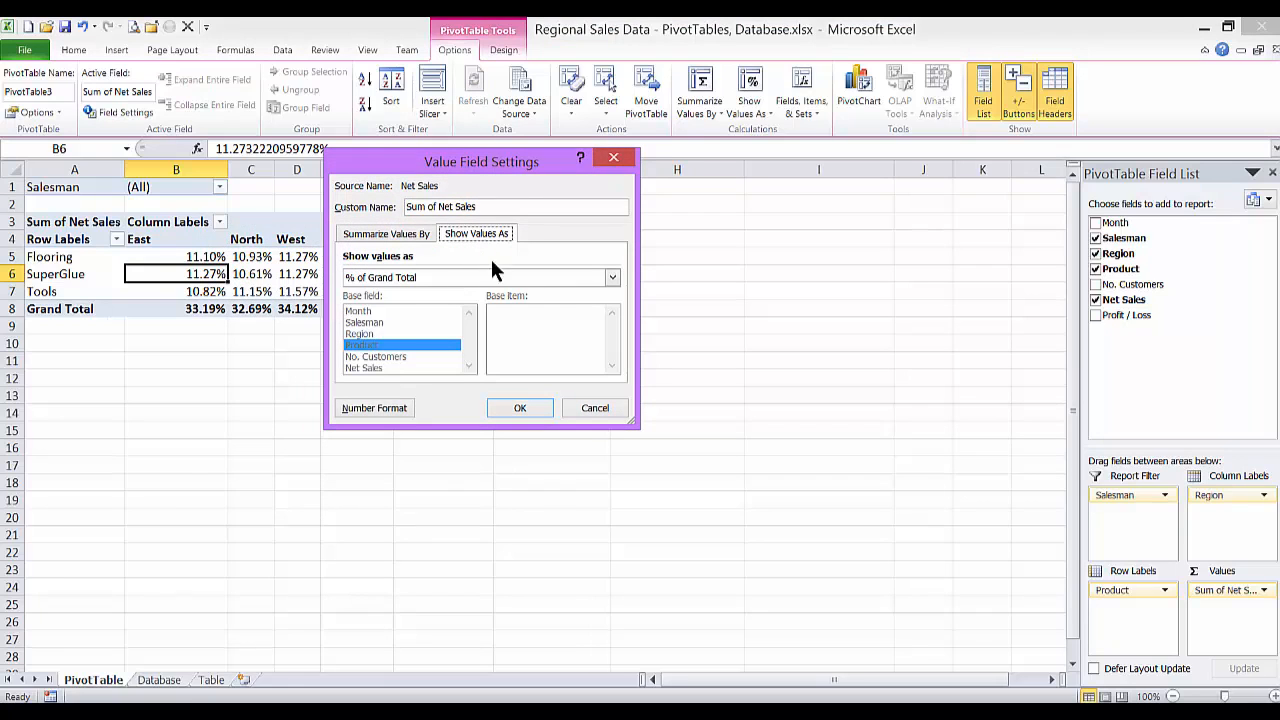
{"action": "left_click", "coordinate": [613, 278]}
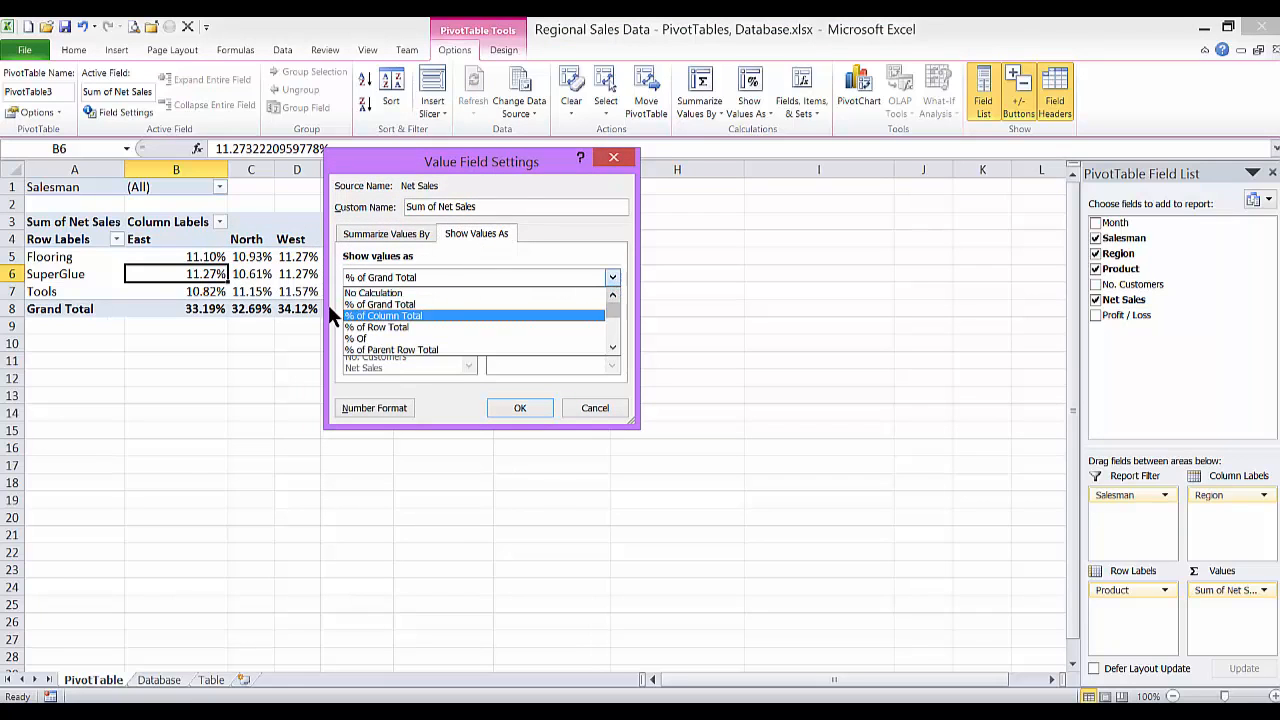
{"action": "left_click", "coordinate": [390, 293]}
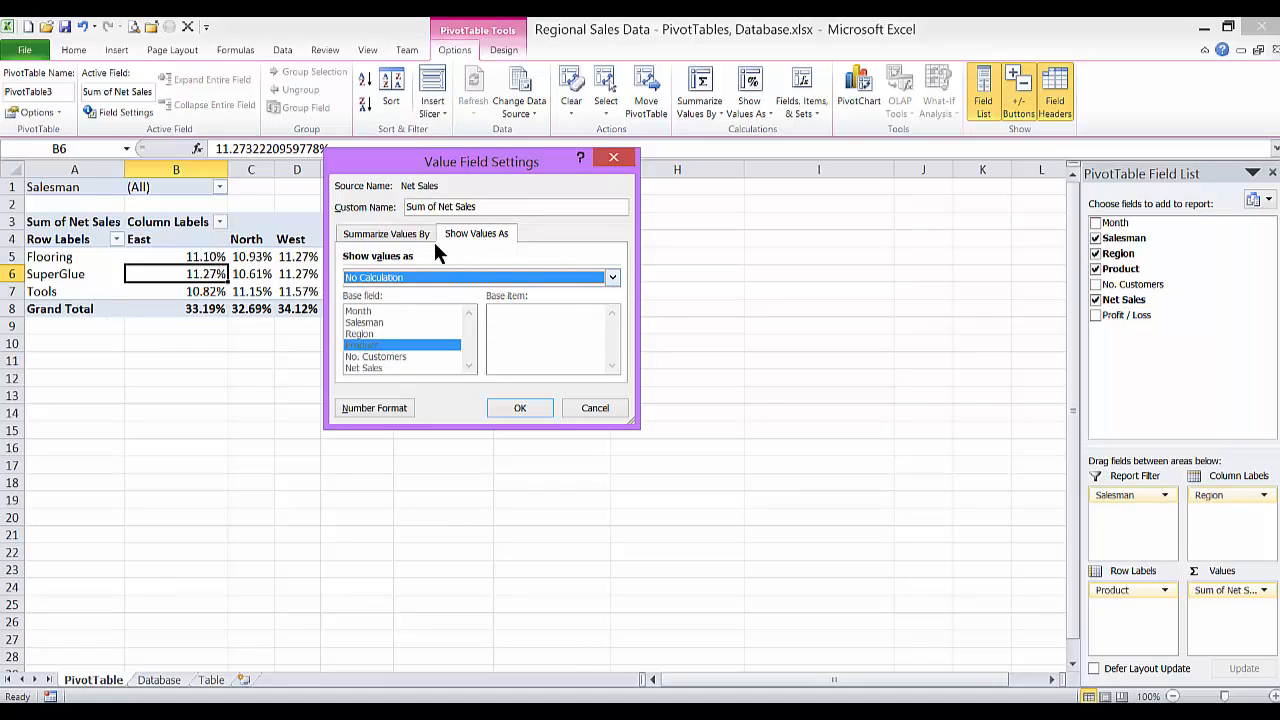
{"action": "left_click", "coordinate": [380, 236]}
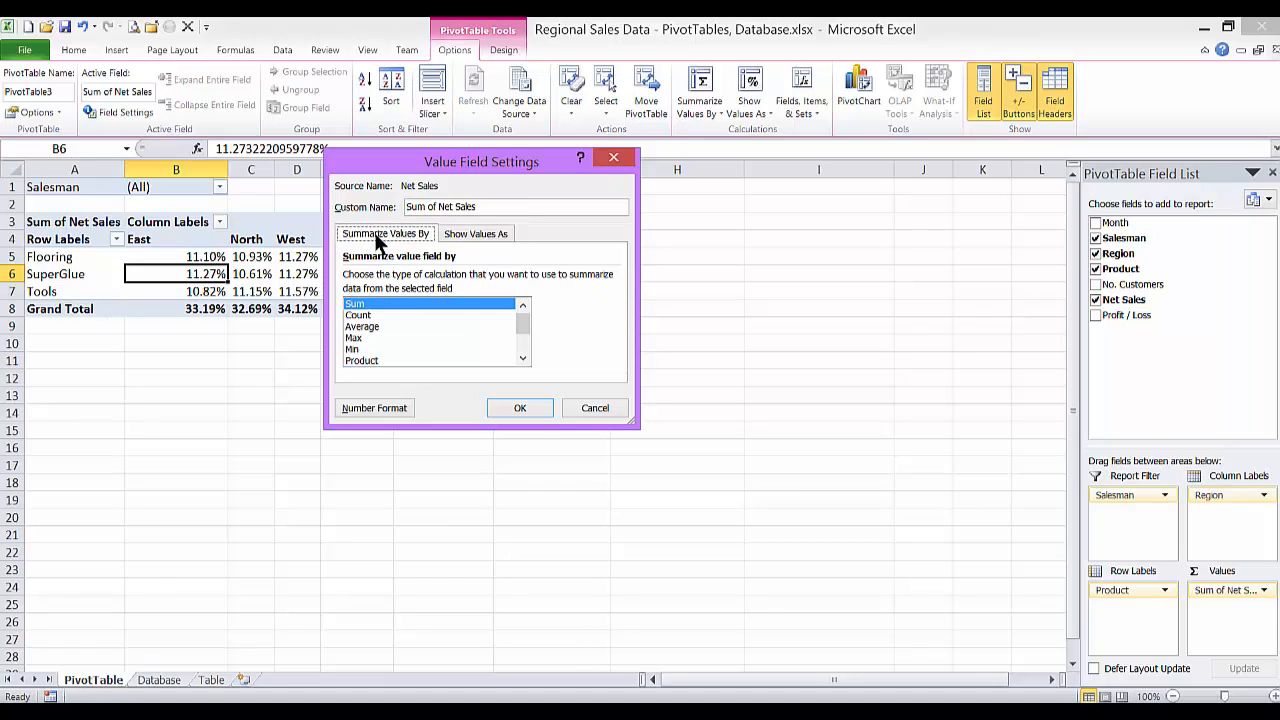
{"action": "left_click", "coordinate": [521, 408]}
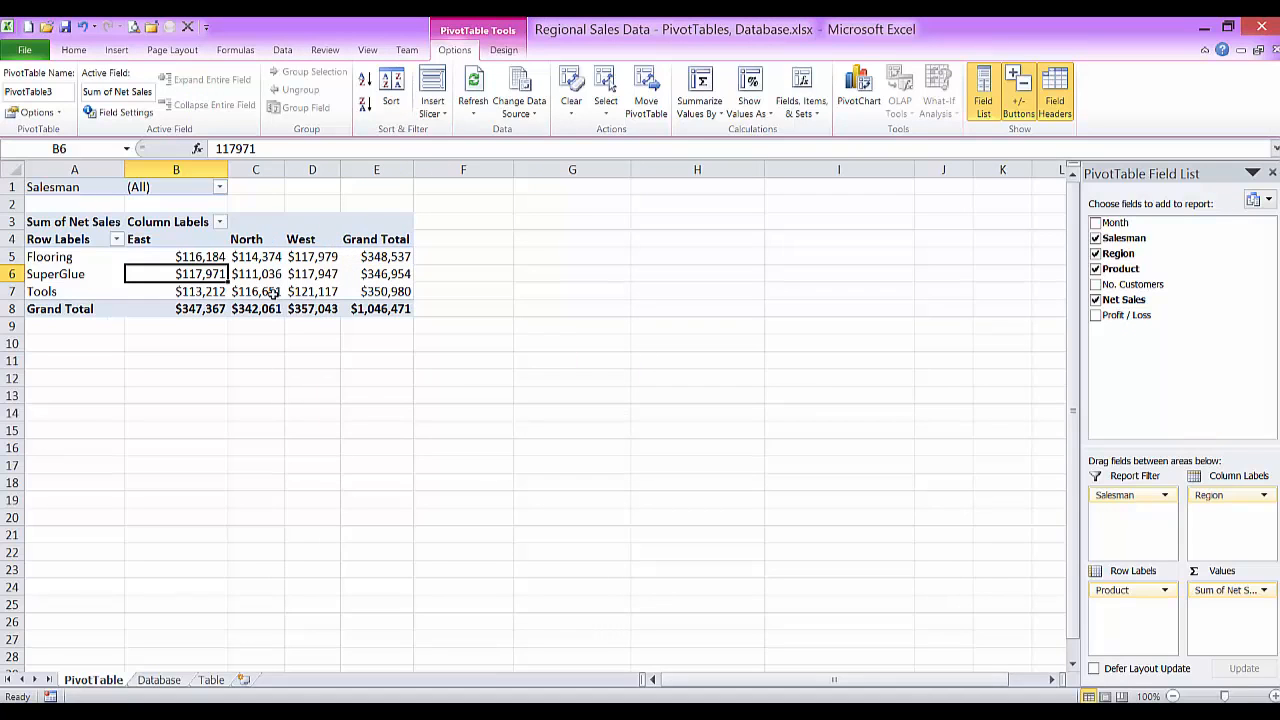
Drill down into the East region's Flooring total to extract its source records onto a new sheet and look through them.
{"action": "left_click", "coordinate": [180, 257]}
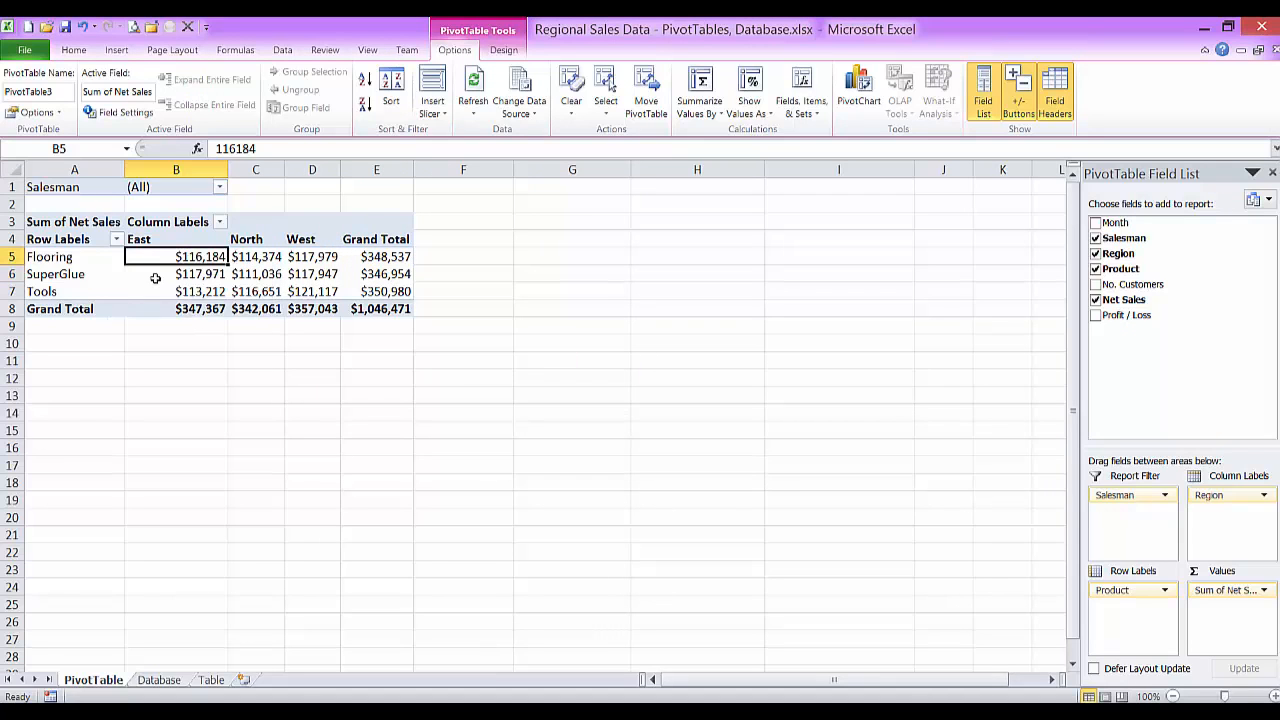
{"action": "mouse_move", "coordinate": [152, 274]}
{"action": "mouse_move", "coordinate": [190, 258]}
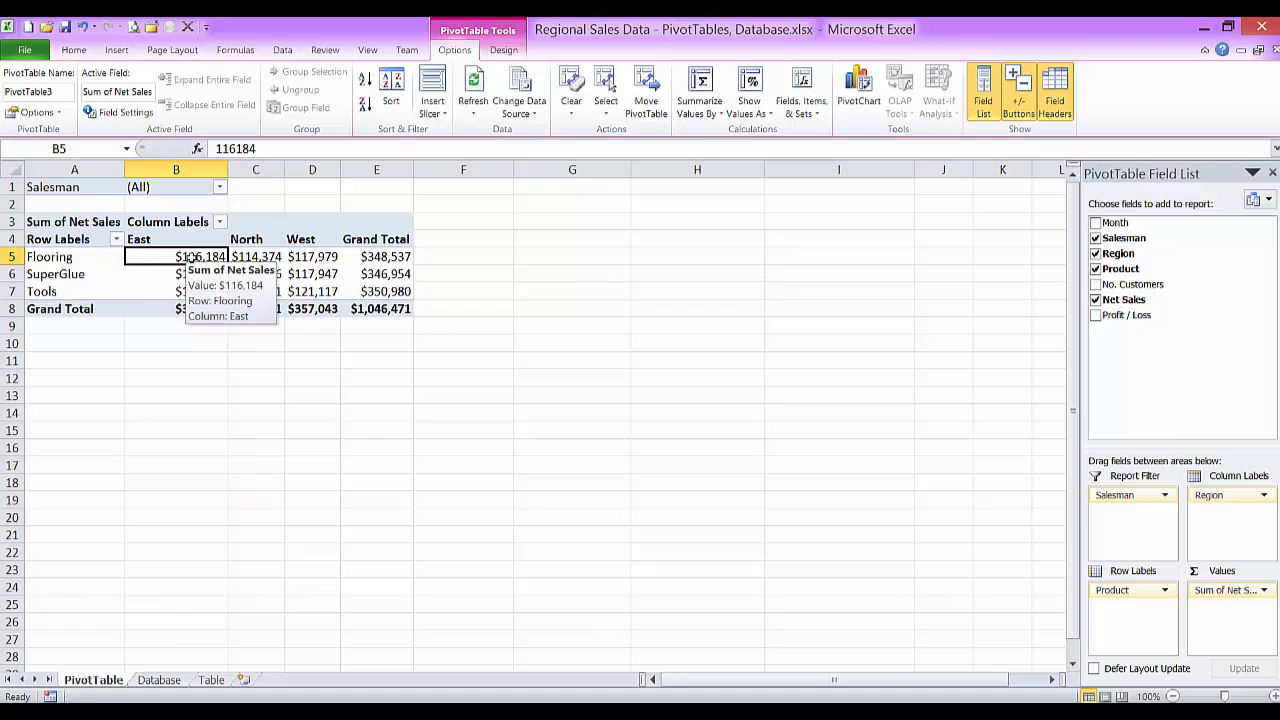
{"action": "double_click", "coordinate": [190, 257]}
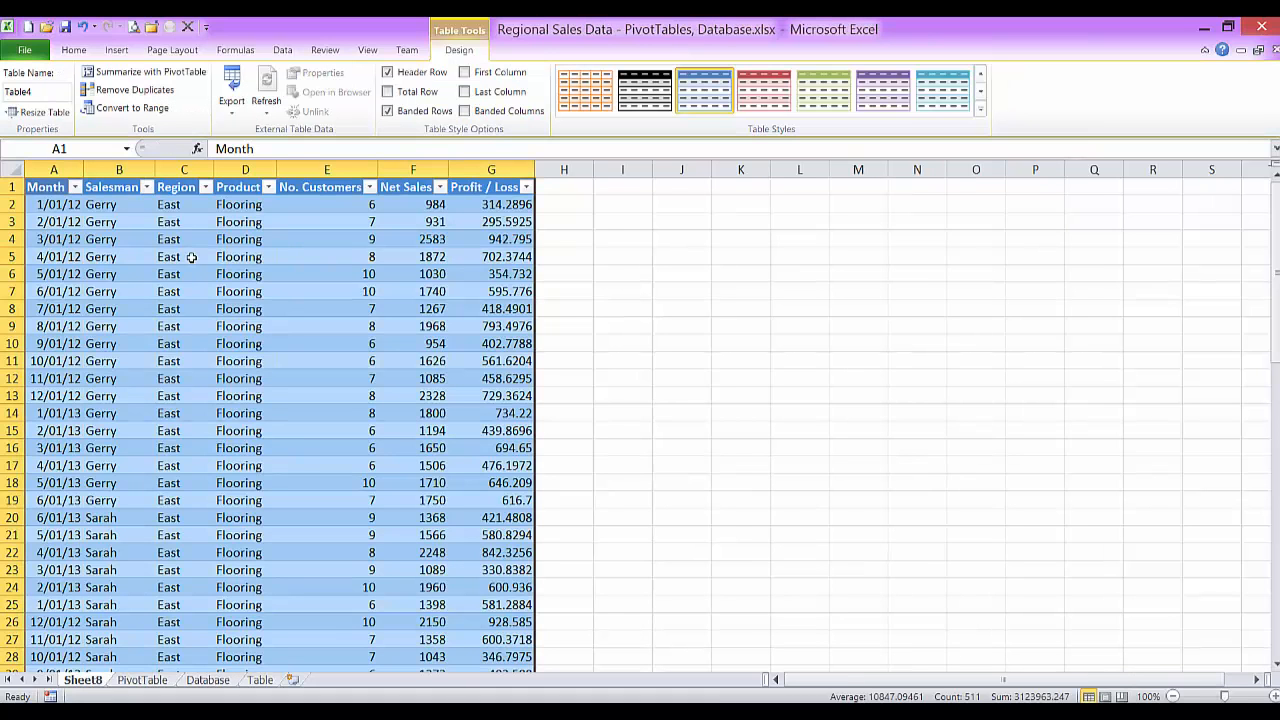
{"action": "scroll", "coordinate": [191, 257], "scroll_direction": "down", "scroll_amount": 20}
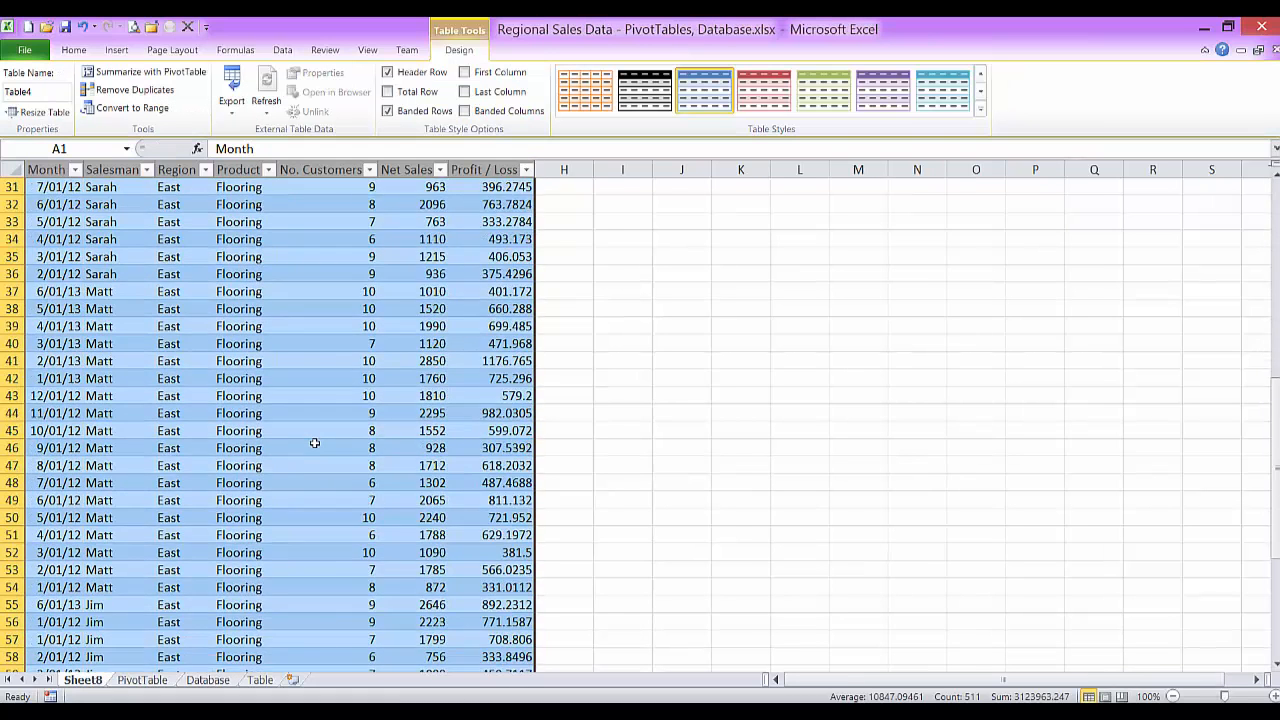
{"action": "scroll", "coordinate": [314, 443], "scroll_direction": "up", "scroll_amount": 20}
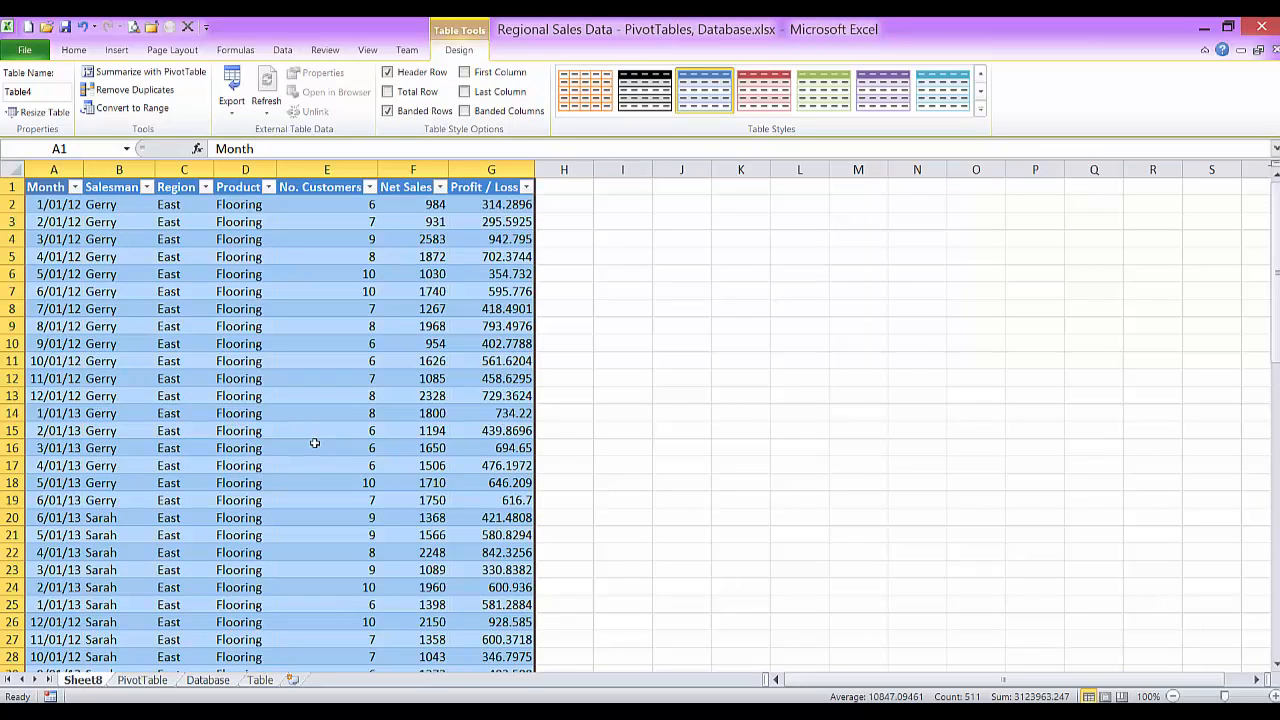
Delete the extracted detail sheet Sheet8 from the workbook.
{"action": "right_click", "coordinate": [80, 685]}
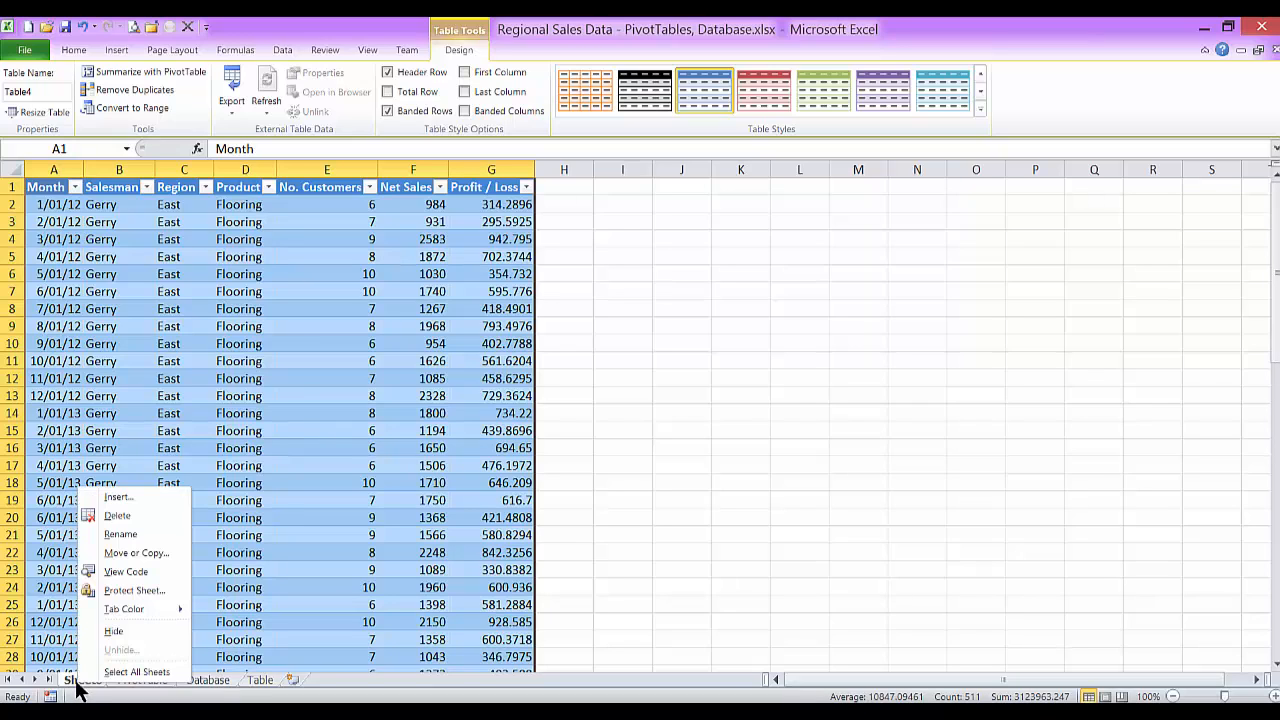
{"action": "left_click", "coordinate": [128, 514]}
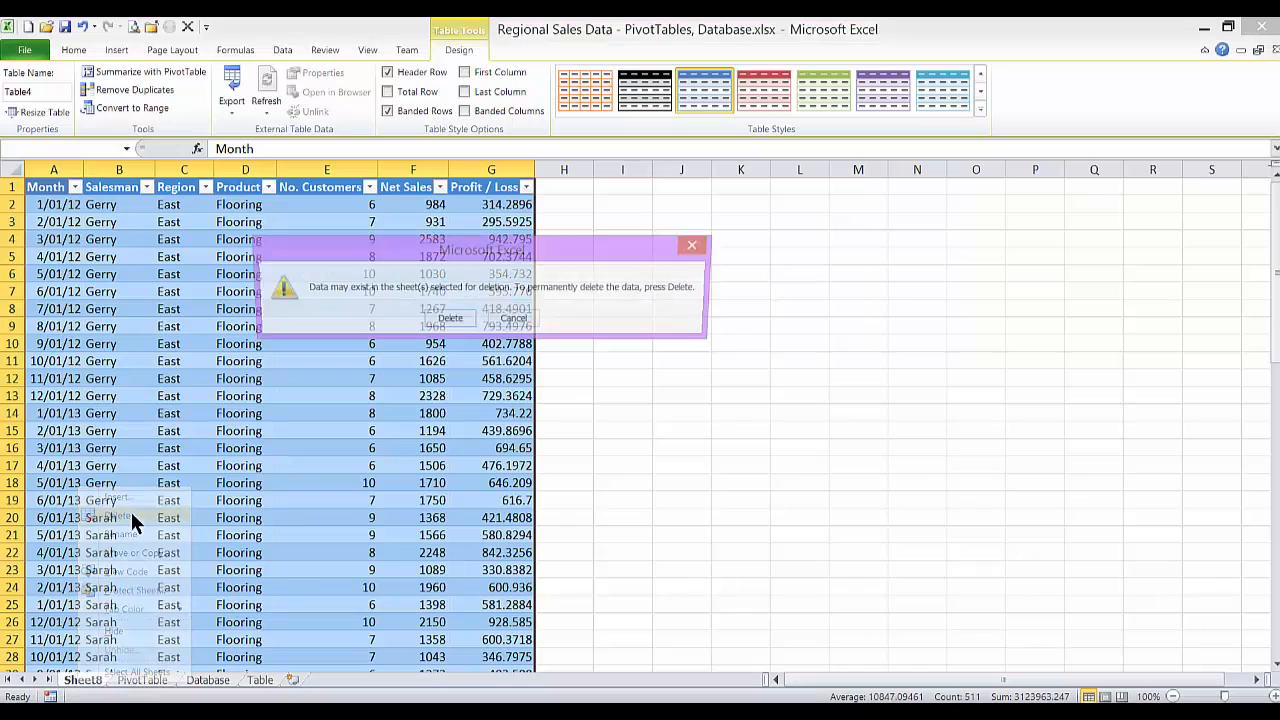
{"action": "left_click", "coordinate": [459, 319]}
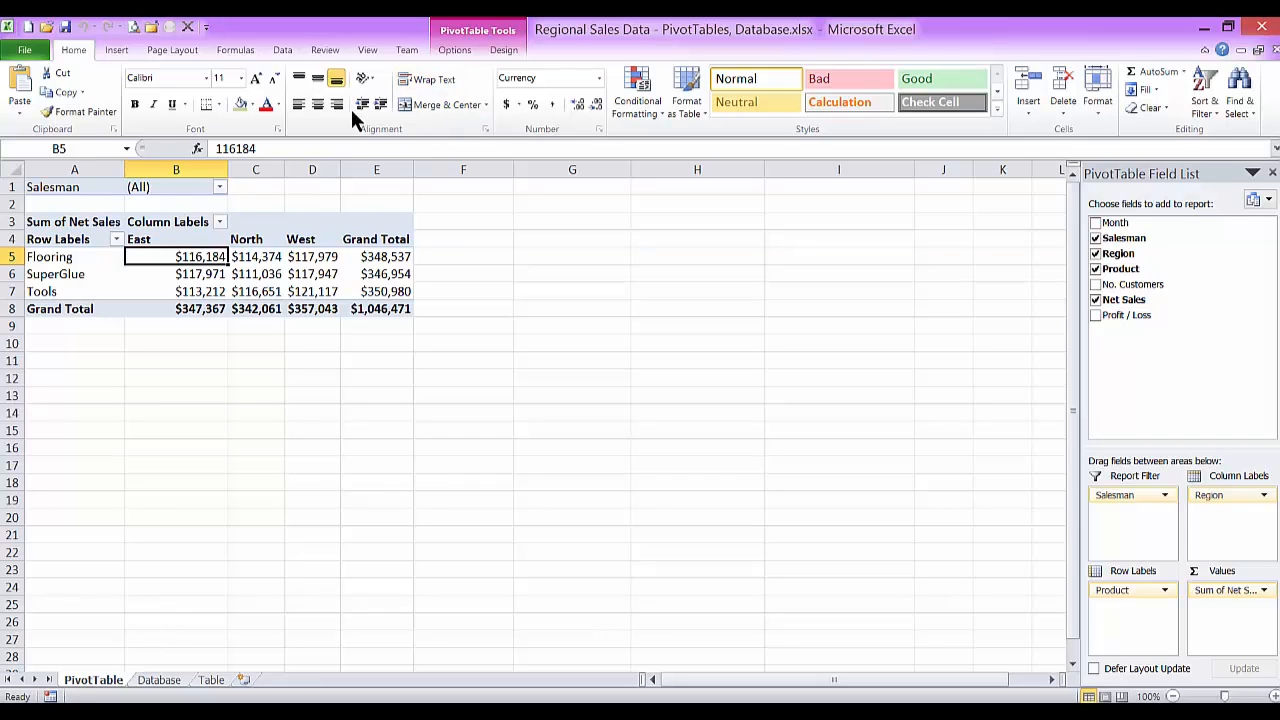
Generate a separate PivotTable sheet for each salesman by showing the report filter pages of Salesman.
{"action": "left_click", "coordinate": [453, 48]}
{"action": "left_click", "coordinate": [505, 51]}
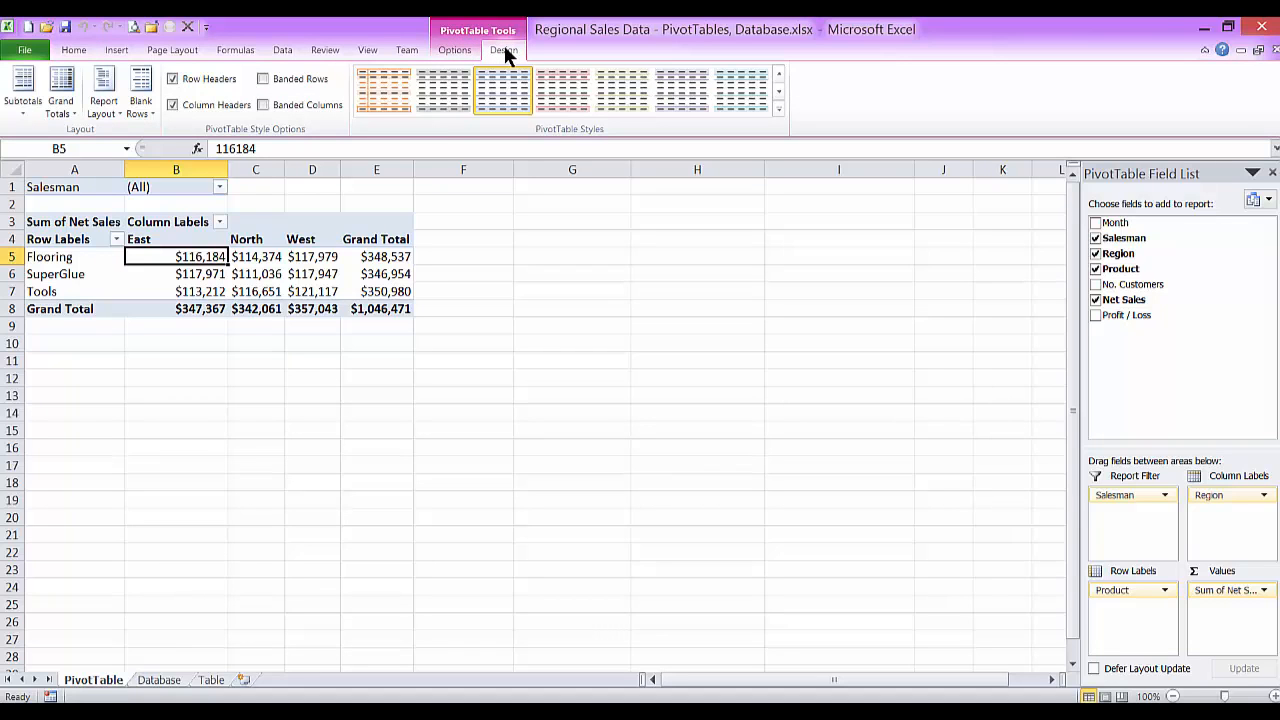
{"action": "left_click", "coordinate": [465, 50]}
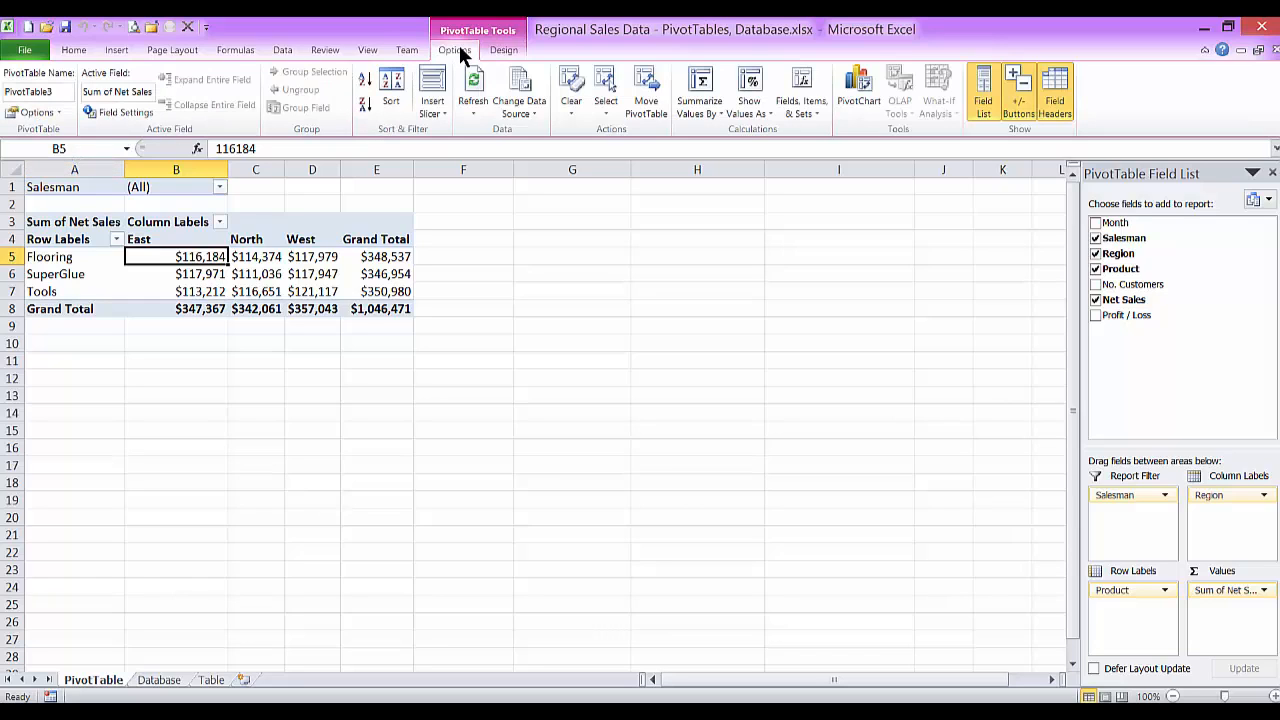
{"action": "left_click", "coordinate": [58, 113]}
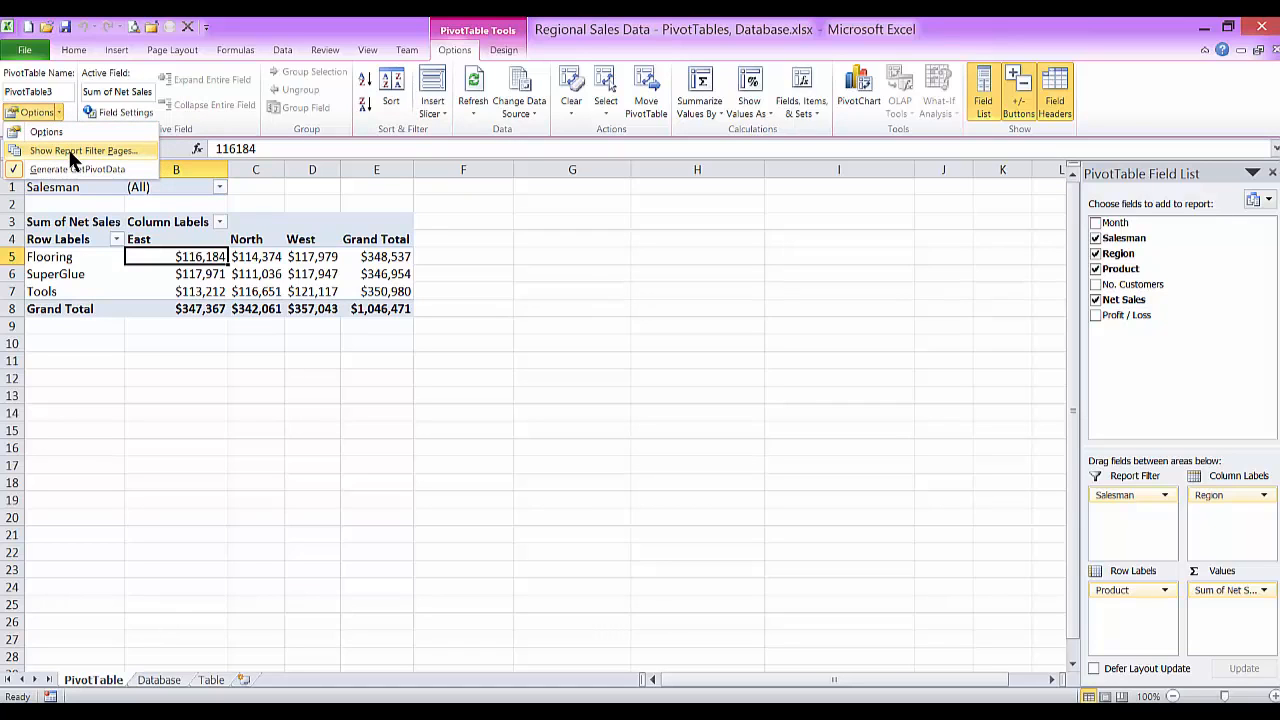
{"action": "left_click", "coordinate": [70, 152]}
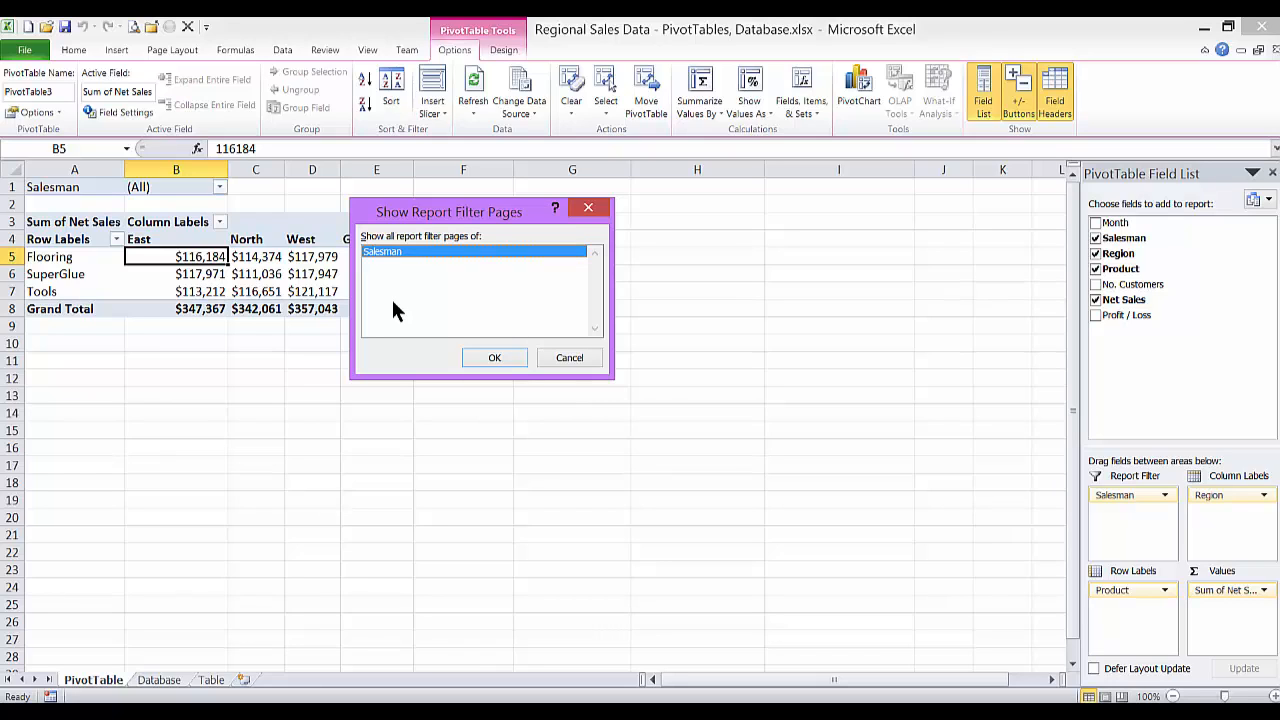
{"action": "left_click", "coordinate": [495, 357]}
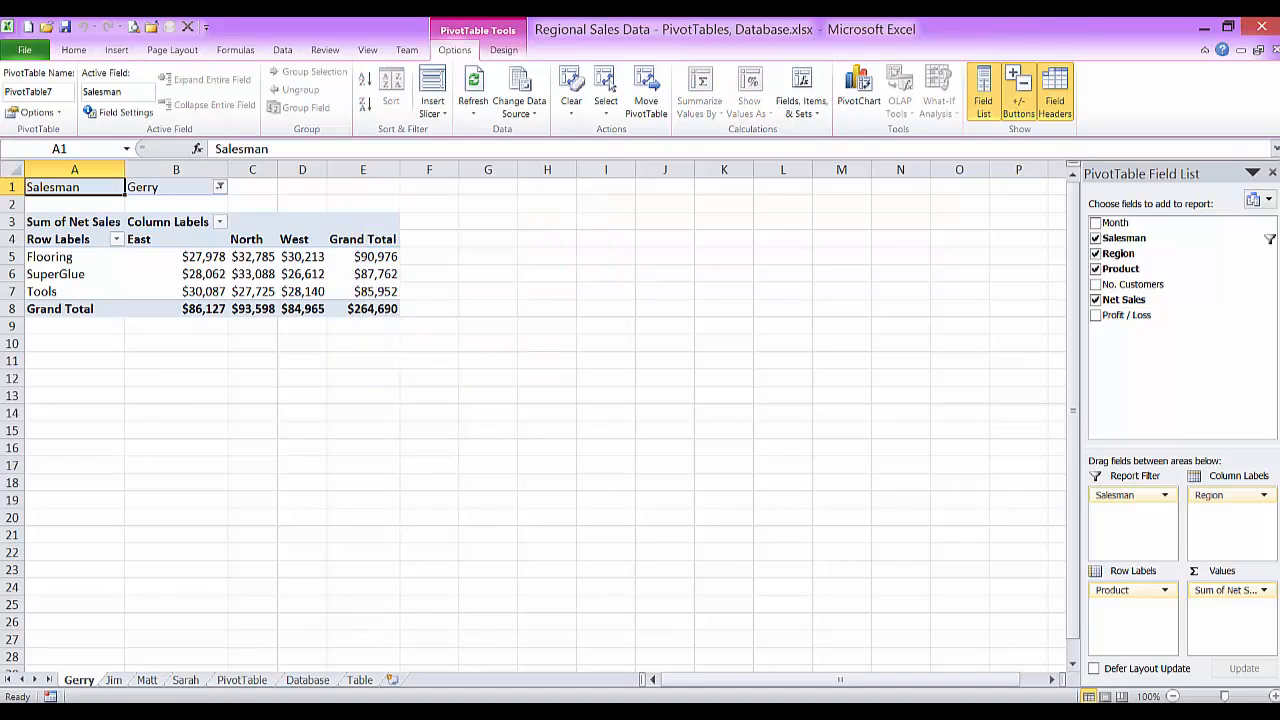
Look through the individual salesman sheets and return to the main PivotTable sheet.
{"action": "left_click", "coordinate": [114, 681]}
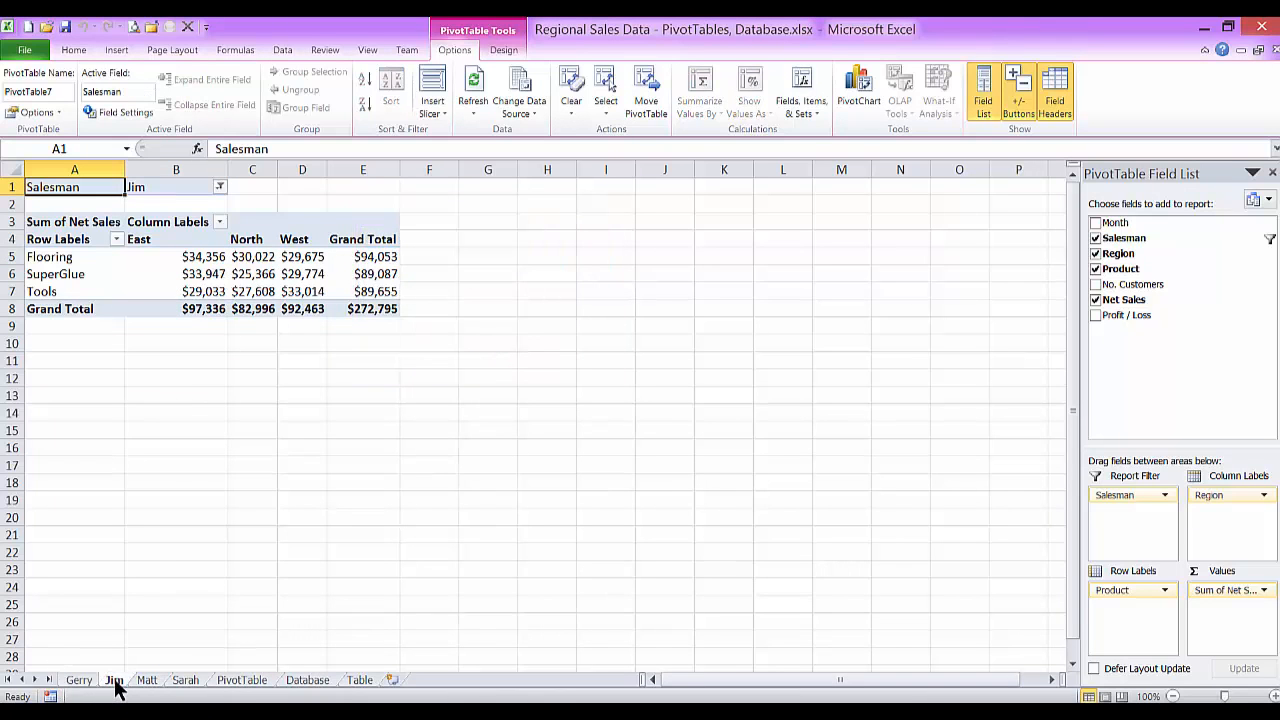
{"action": "left_click", "coordinate": [147, 681]}
{"action": "left_click", "coordinate": [185, 681]}
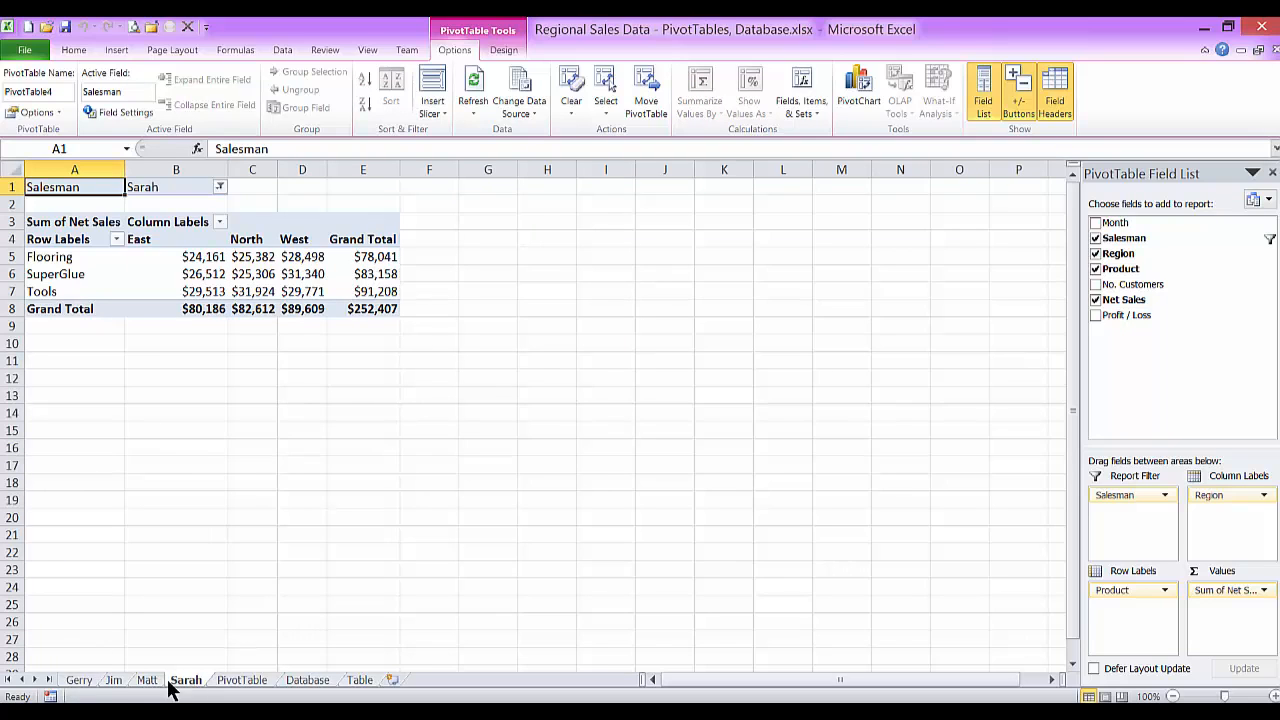
{"action": "left_click", "coordinate": [80, 681]}
{"action": "left_click", "coordinate": [238, 684]}
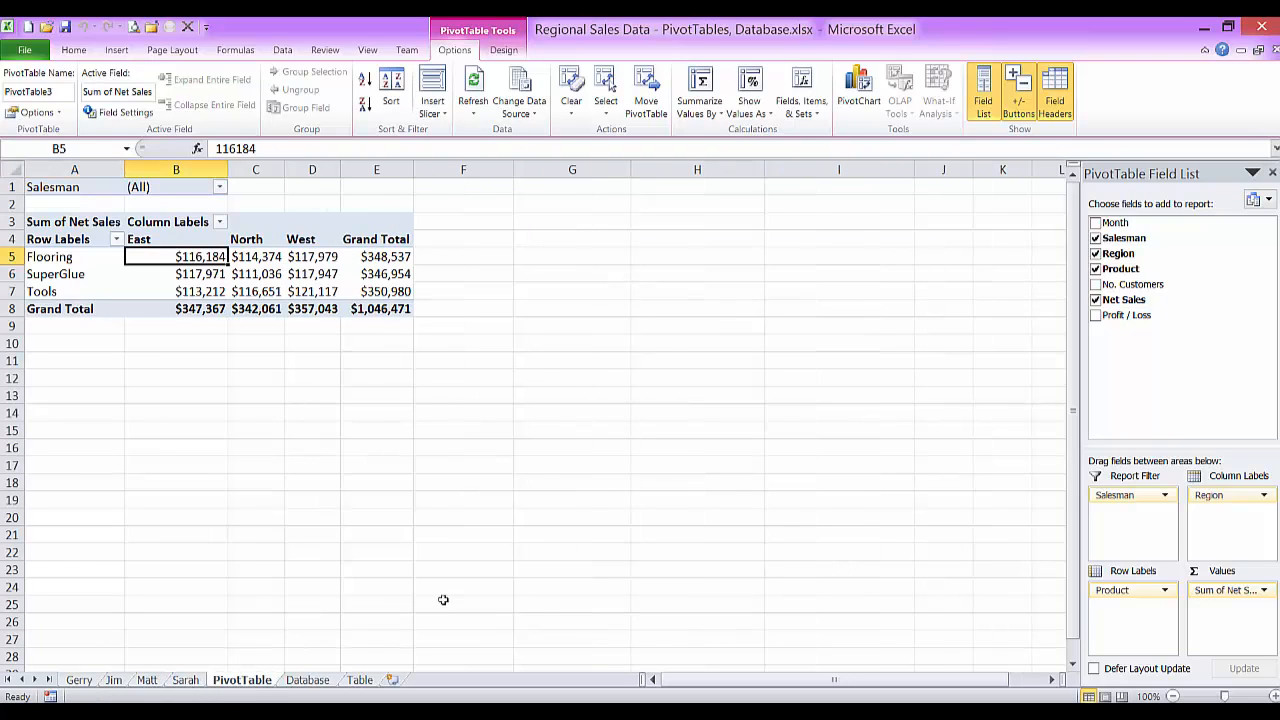
{"action": "mouse_move", "coordinate": [302, 280]}
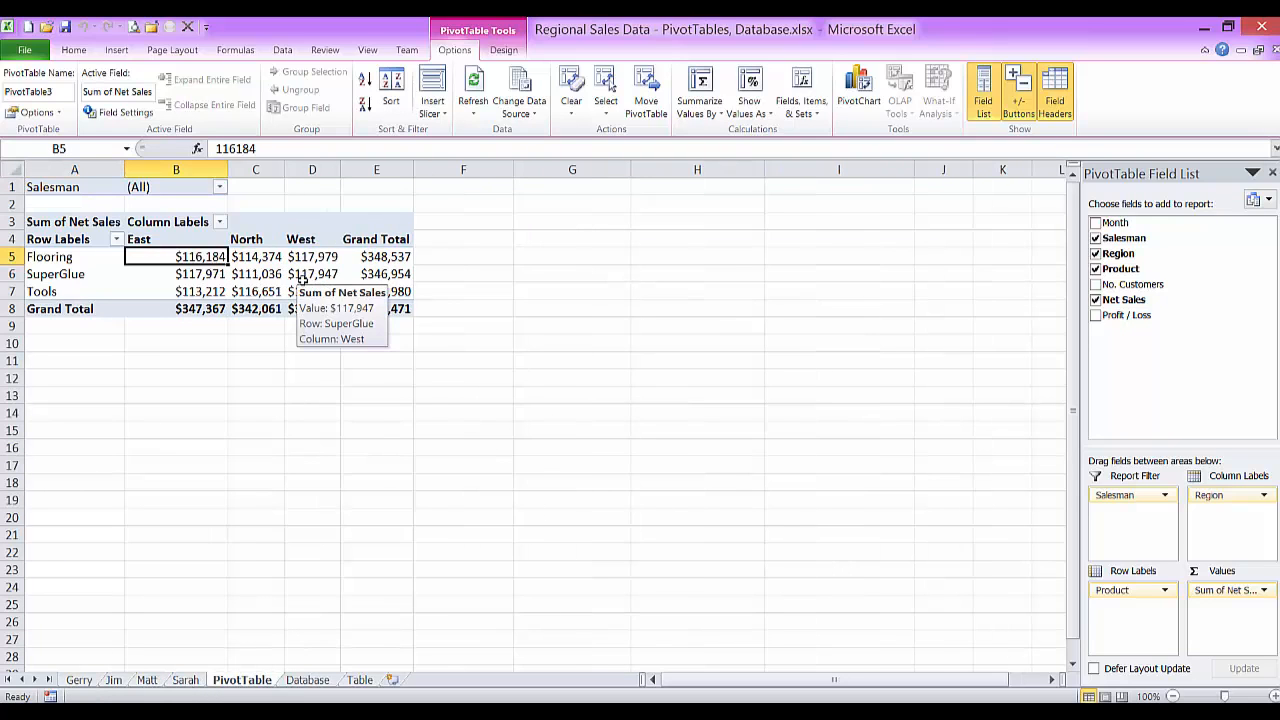